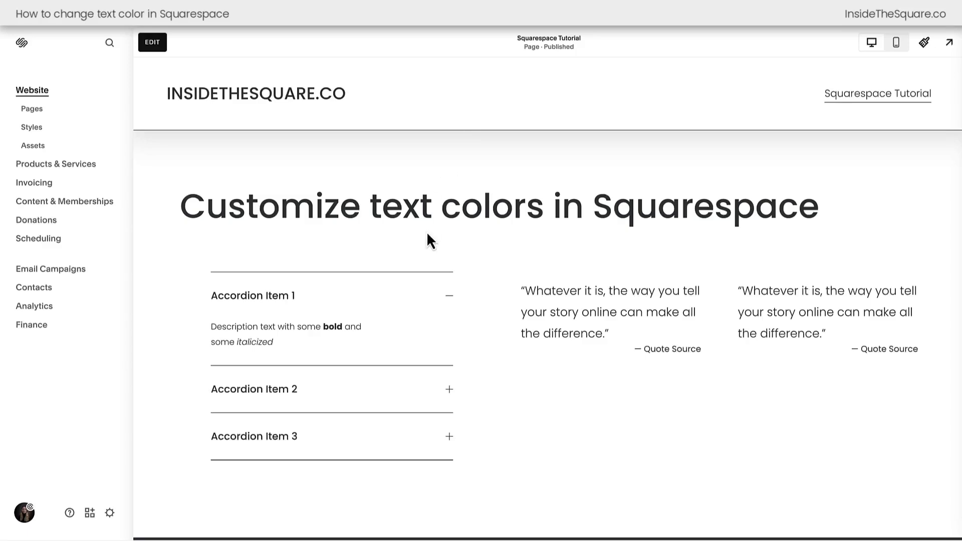
# - Start editing the page and apply the teal palette color to the word "text" in the main heading
pyautogui.scroll(-15, 426, 232)
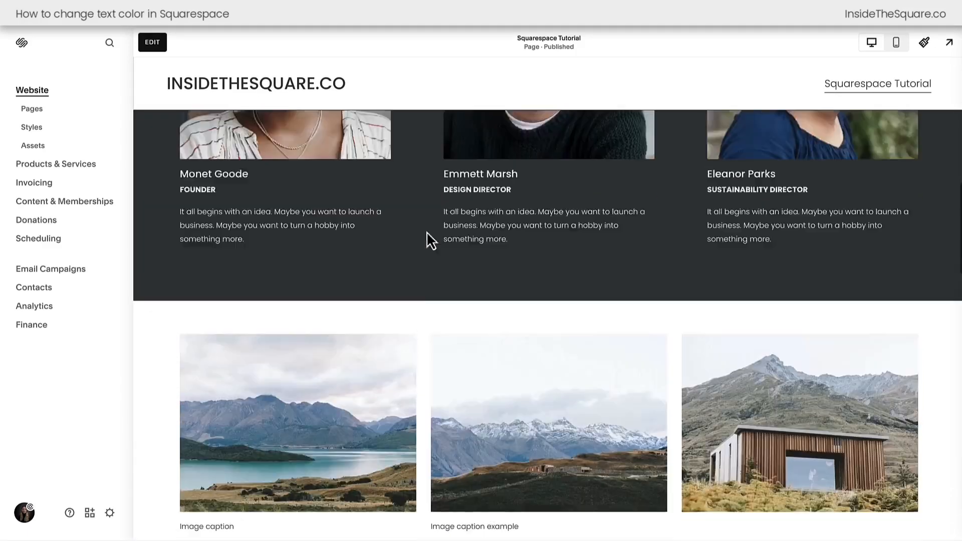
pyautogui.scroll(15, 426, 231)
pyautogui.click(153, 44)
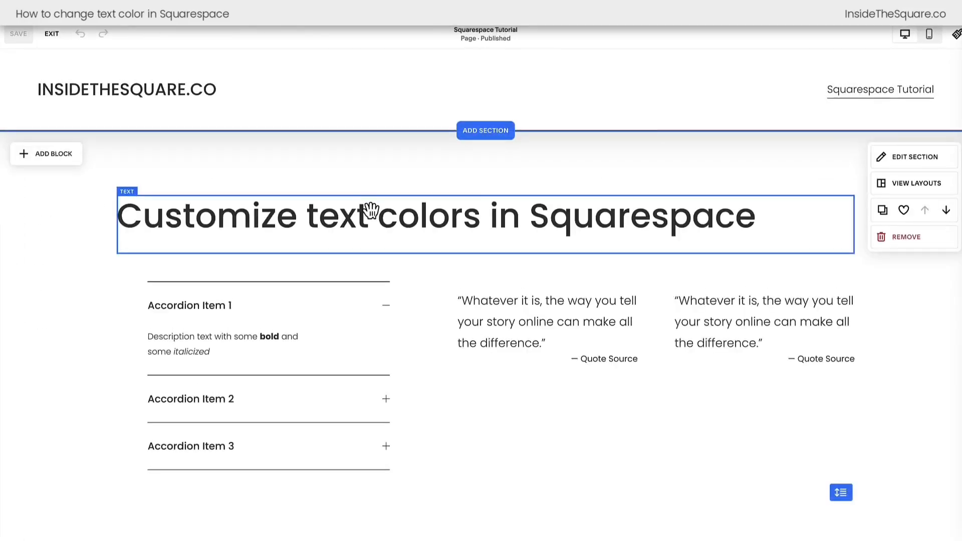
pyautogui.click(352, 212)
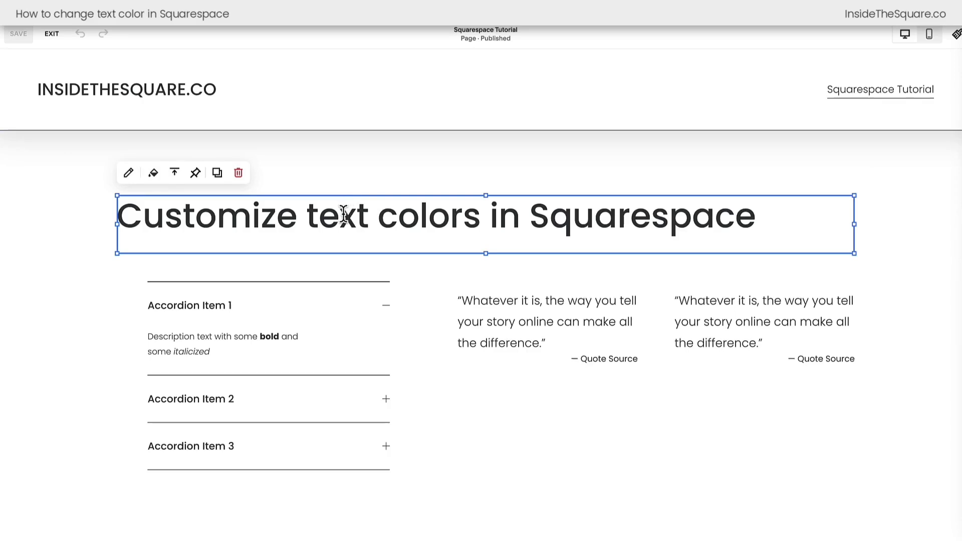
pyautogui.doubleClick(344, 215)
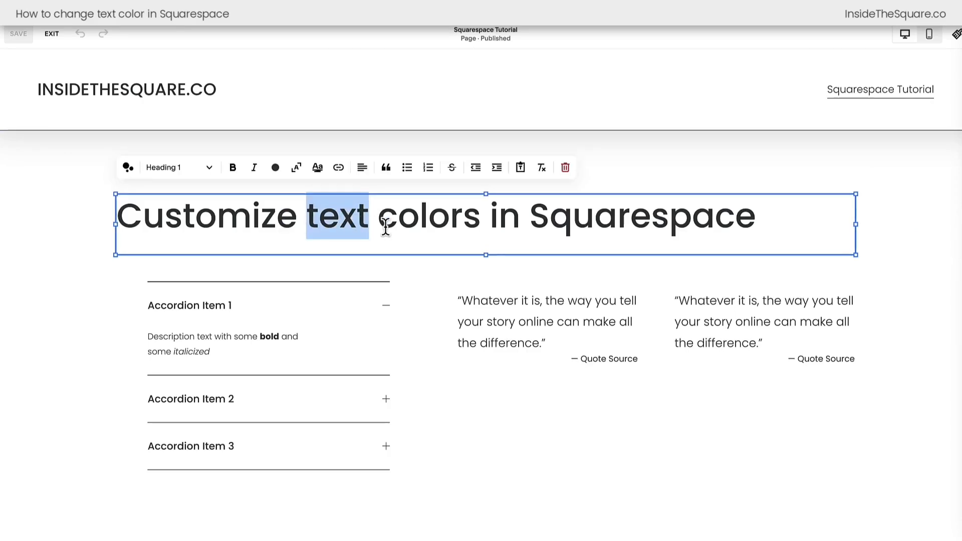
pyautogui.click(275, 168)
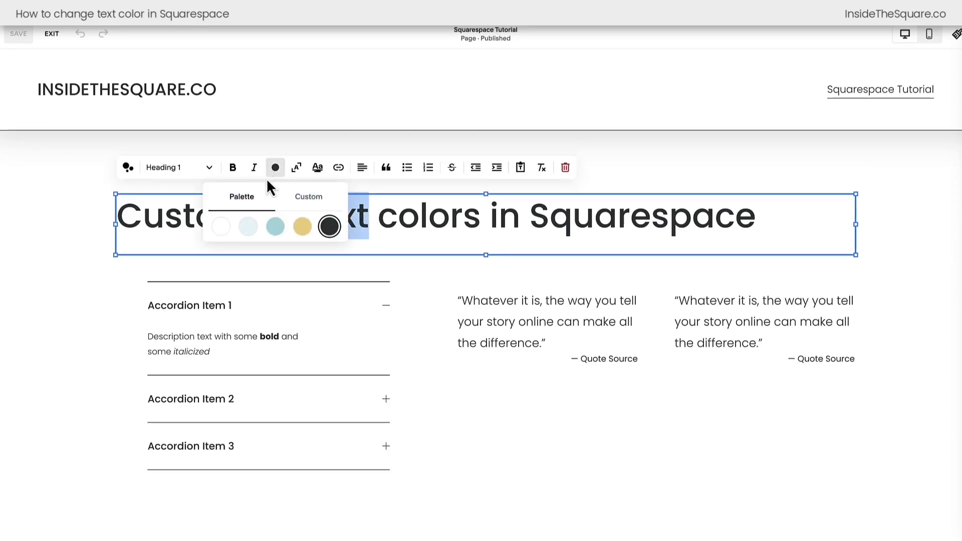
pyautogui.click(277, 229)
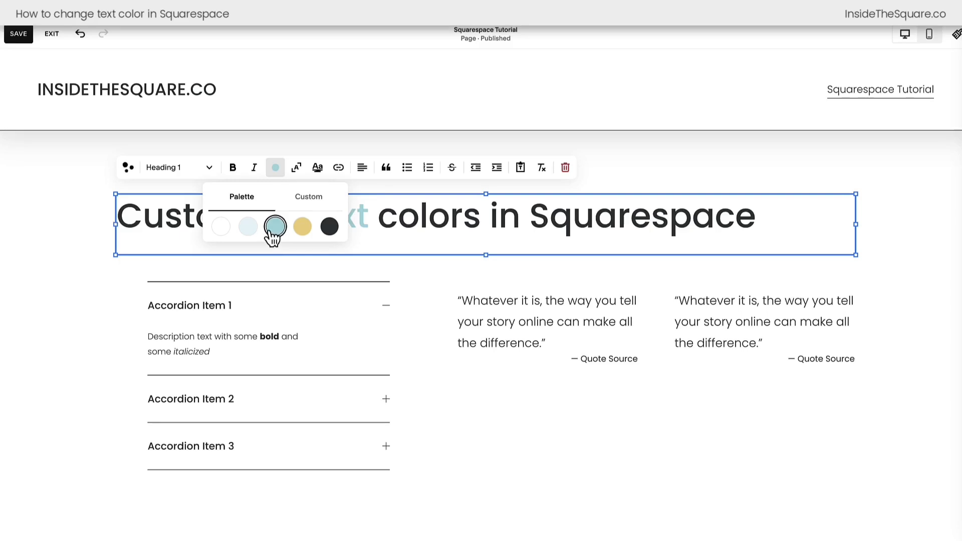
# - Try a custom muted purple, #7D618E, on the word "text" in the main heading
pyautogui.click(308, 198)
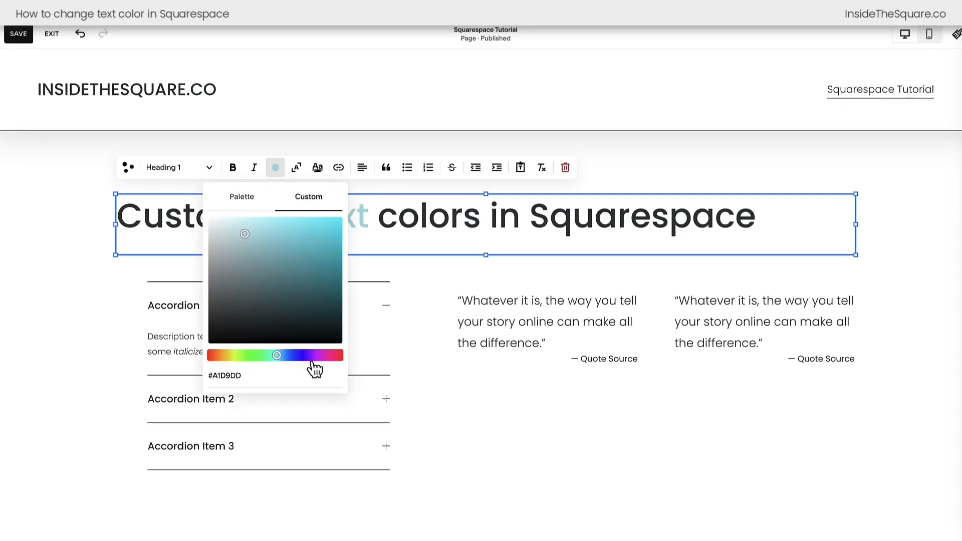
pyautogui.click(309, 356)
pyautogui.click(325, 249)
pyautogui.click(250, 273)
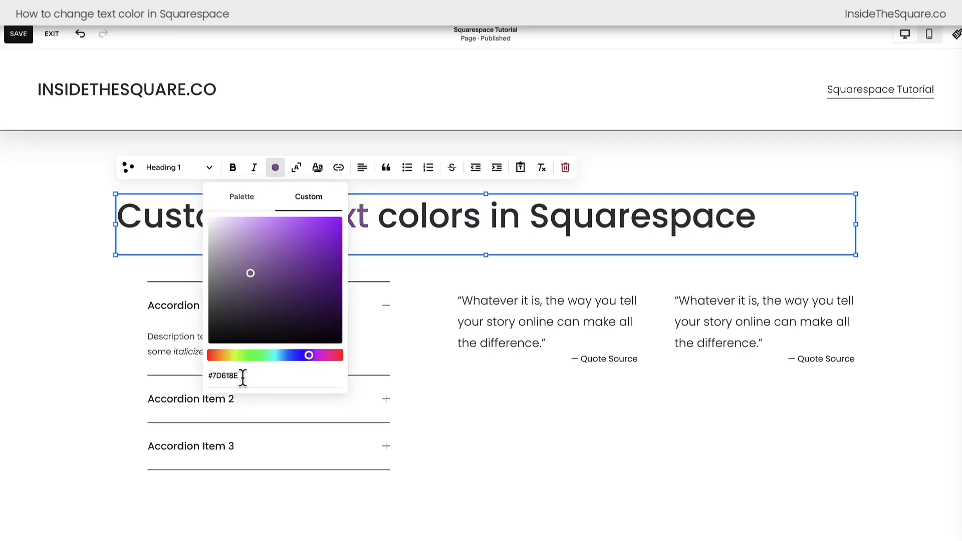
# - Set the custom color of the heading word "text" to hex #A1D9DD and leave the text block
pyautogui.moveTo(243, 377); pyautogui.dragTo(210, 377)
pyautogui.write('A1')
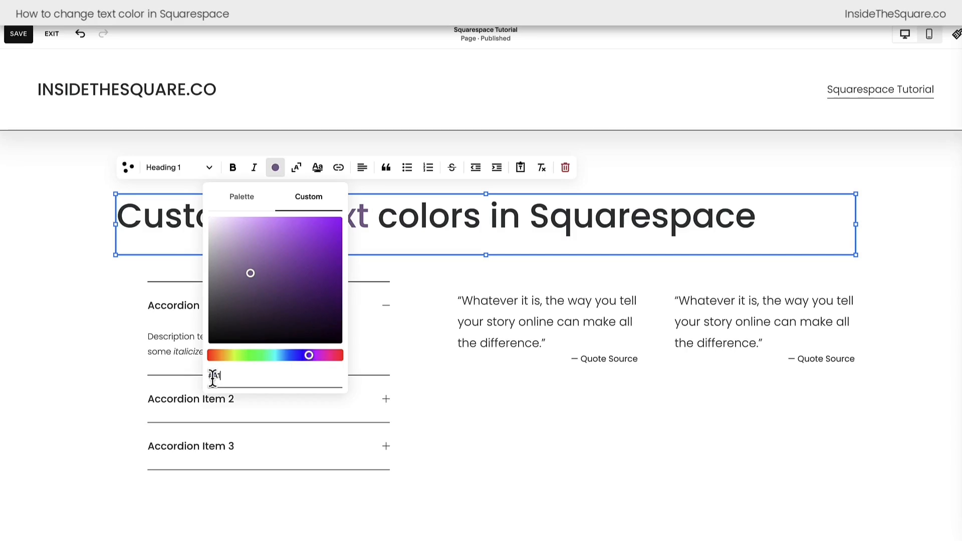
pyautogui.write('d9dd')
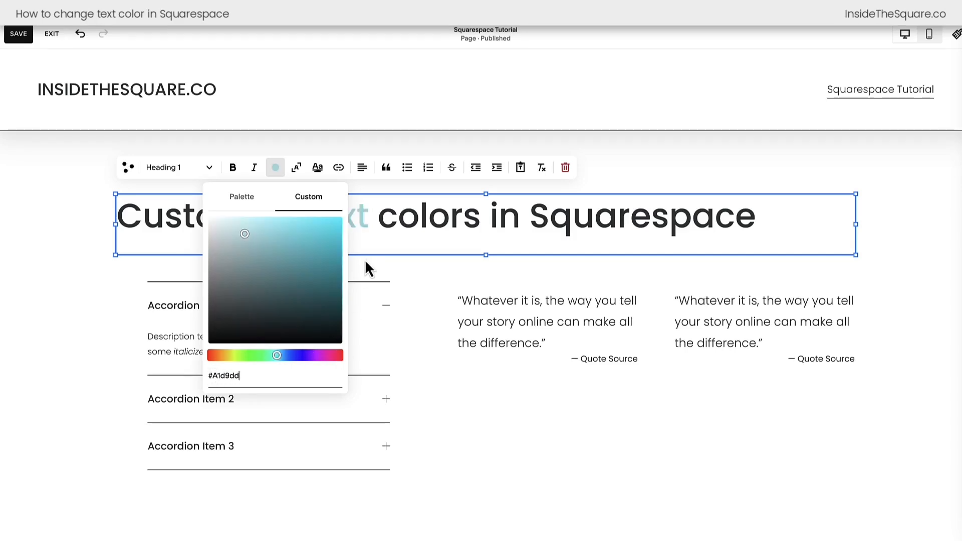
pyautogui.click(464, 253)
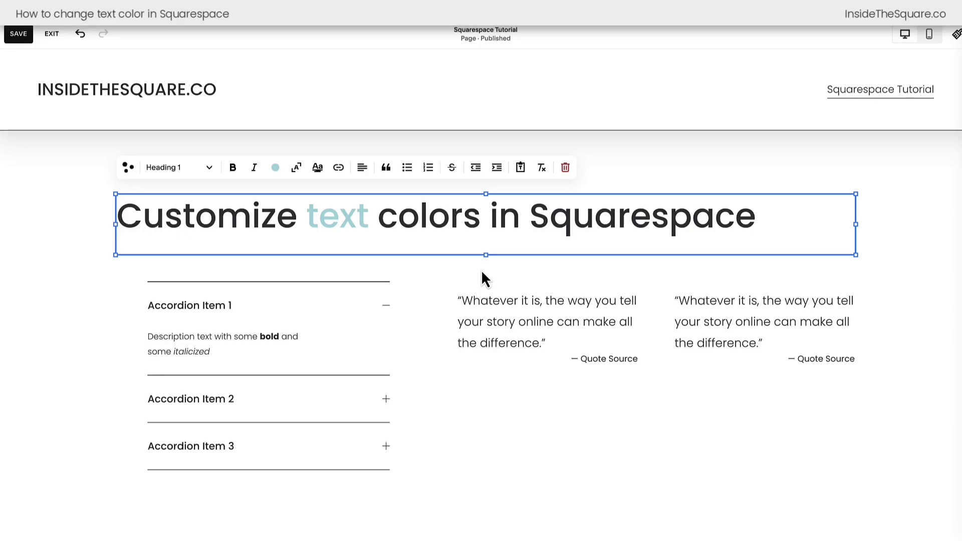
pyautogui.click(481, 271)
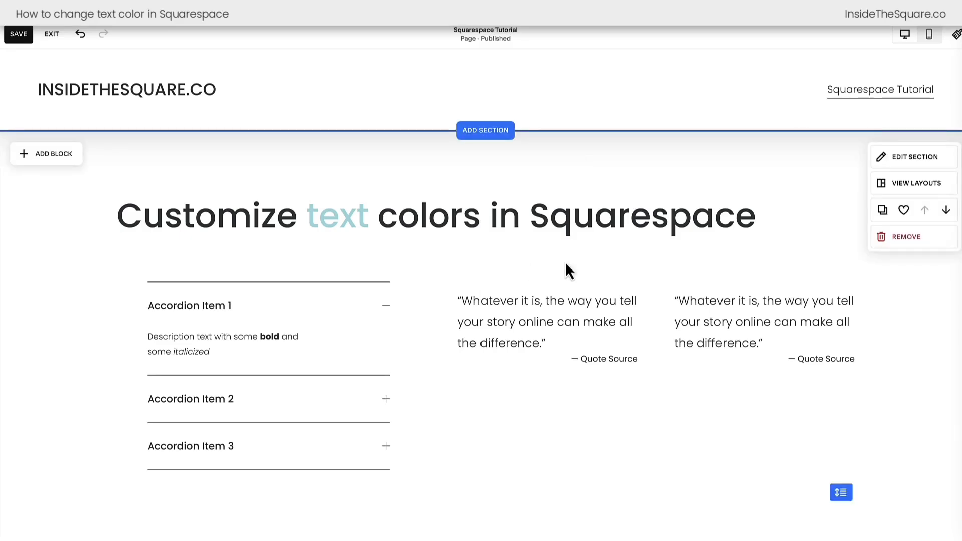
# - Open the site-wide color styles and look over the section color themes alongside the Meet the Team section
pyautogui.scroll(-2, 638, 254)
pyautogui.scroll(-5, 638, 254)
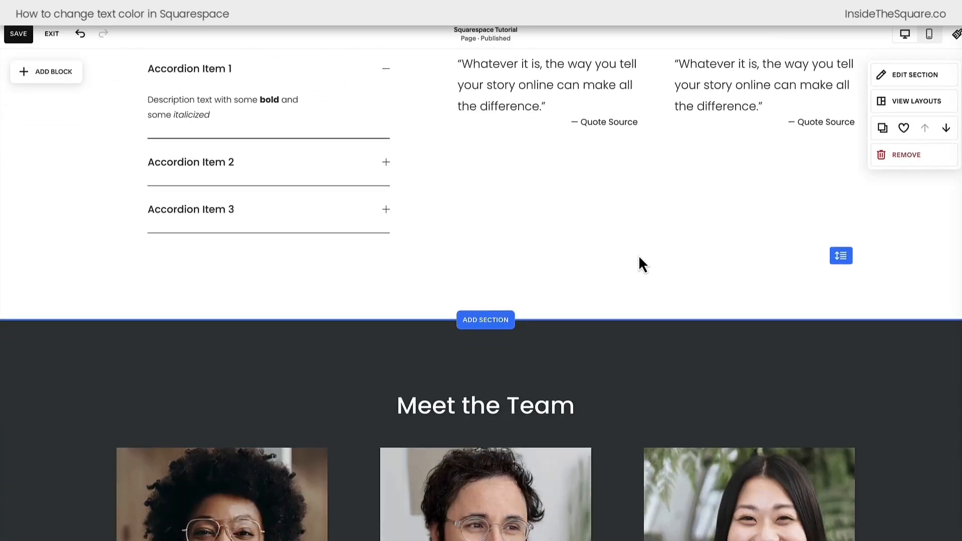
pyautogui.scroll(6, 639, 255)
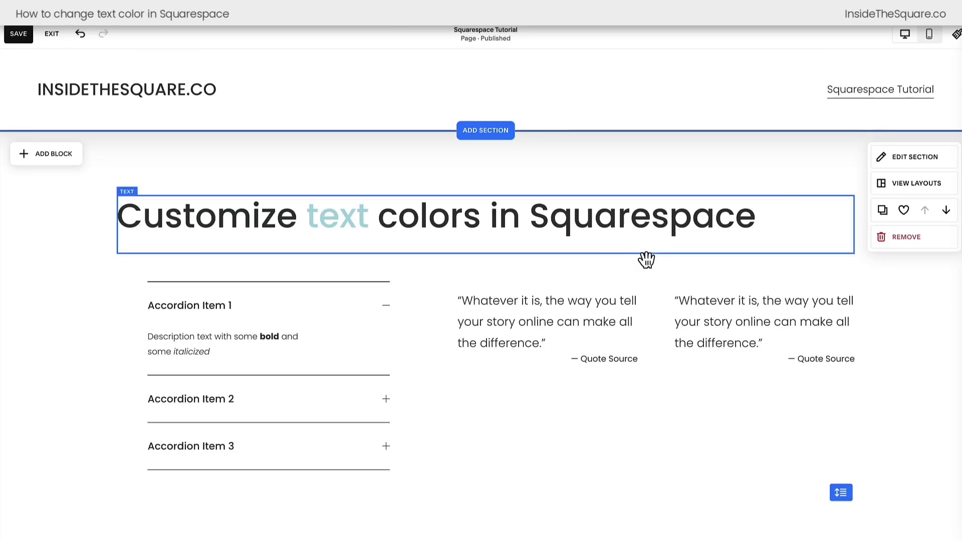
pyautogui.click(957, 35)
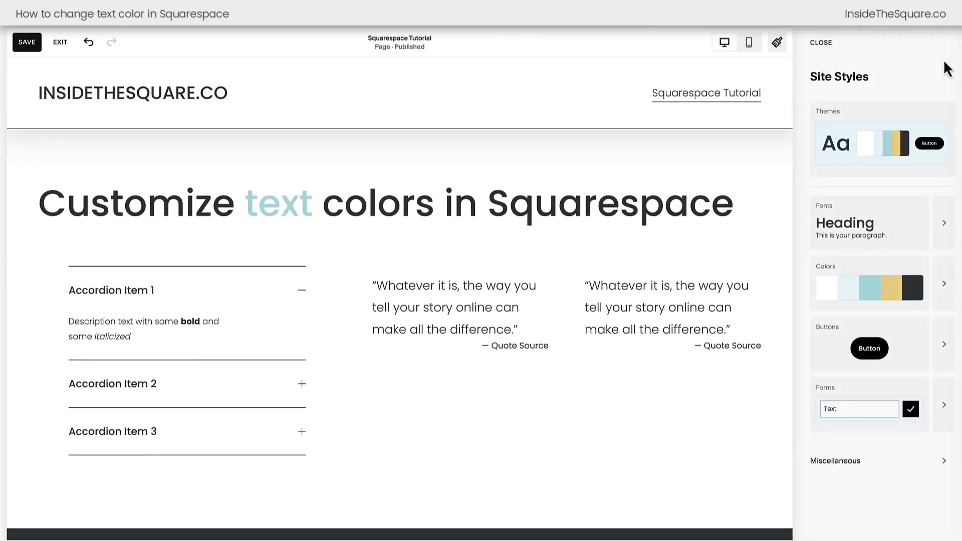
pyautogui.click(945, 306)
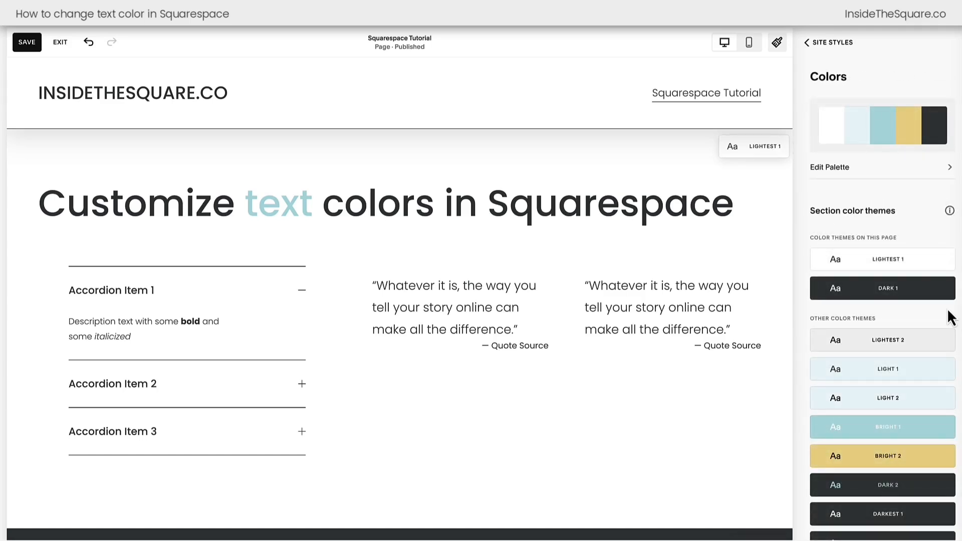
pyautogui.scroll(-1, 951, 317)
pyautogui.moveTo(947, 310)
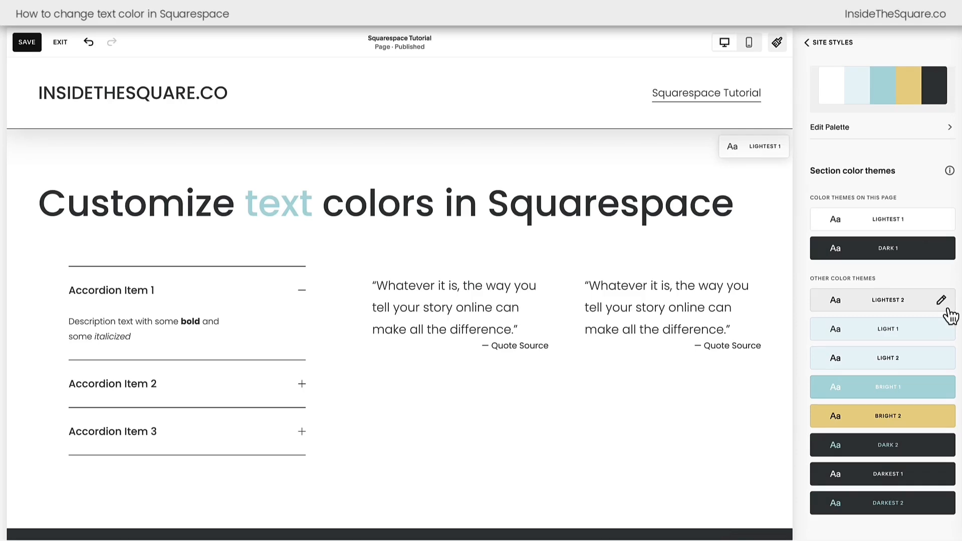
pyautogui.scroll(1, 938, 316)
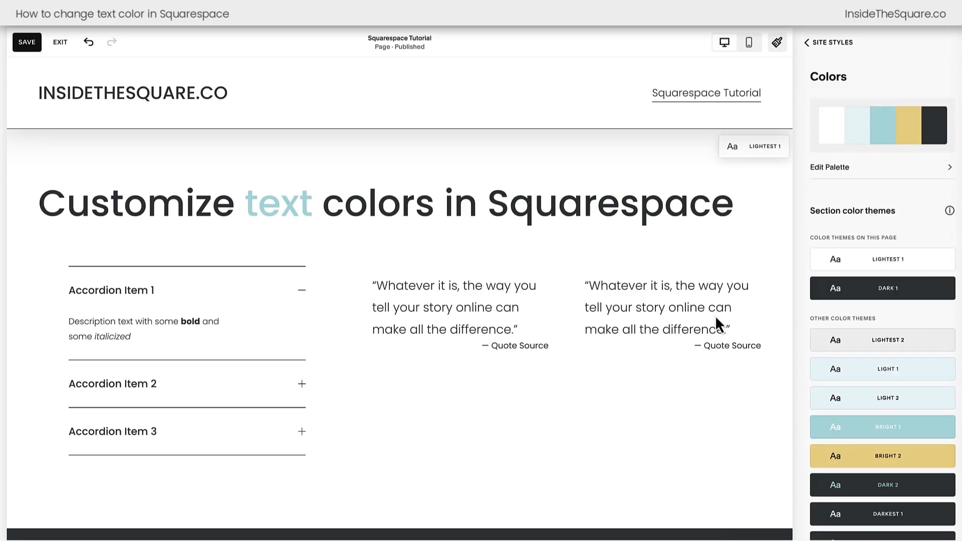
pyautogui.scroll(-8, 716, 320)
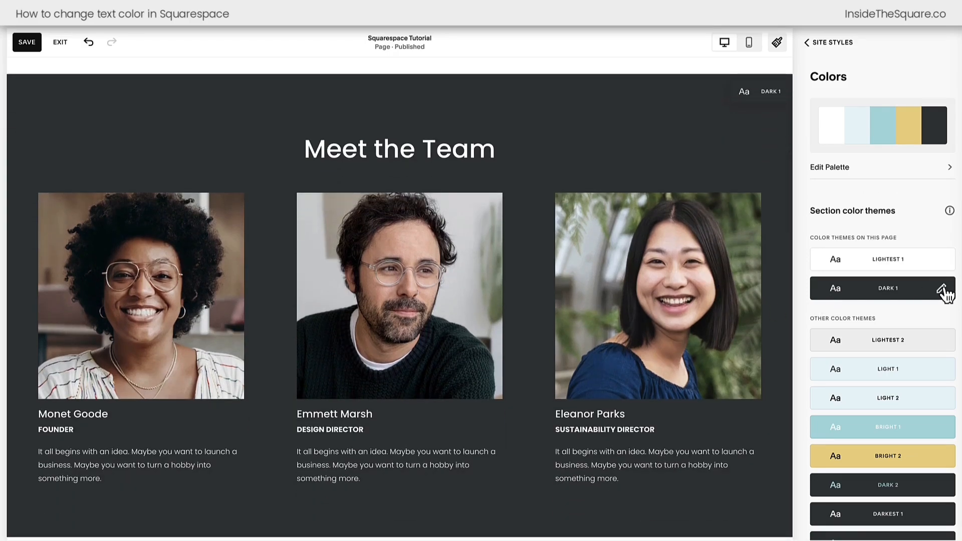
# - In the Dark 1 color theme, isolate the Meet the Team section's settings and set the simple list Description color to the palette's yellow
pyautogui.click(944, 291)
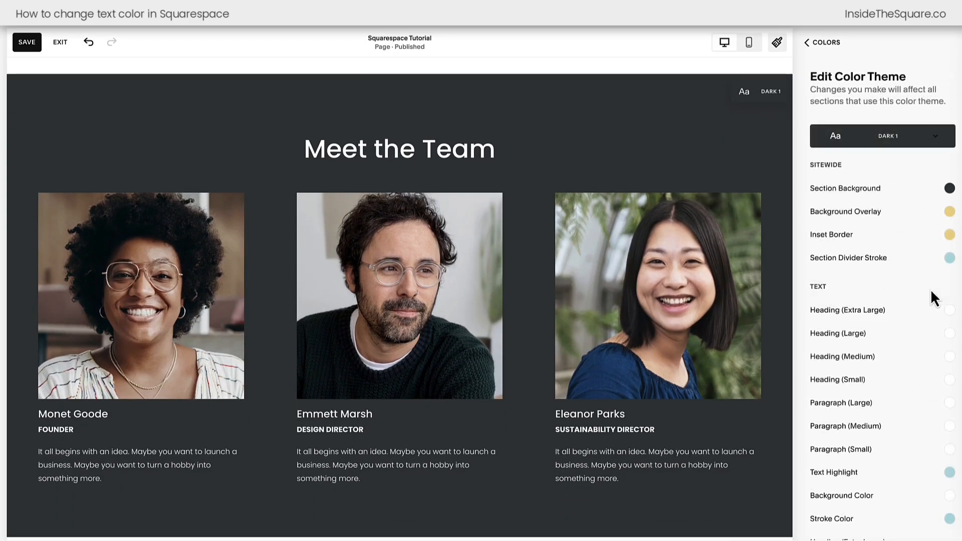
pyautogui.scroll(-15, 931, 289)
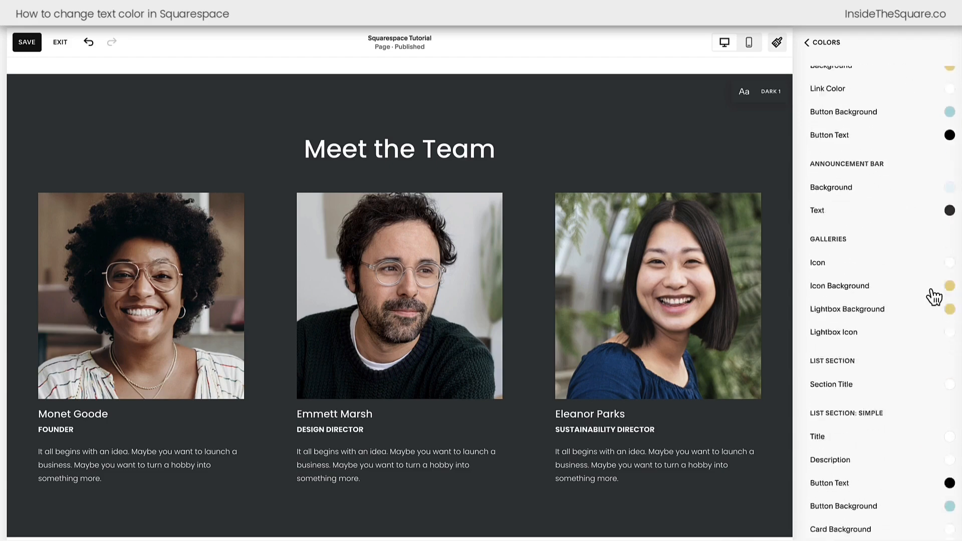
pyautogui.scroll(-20, 931, 289)
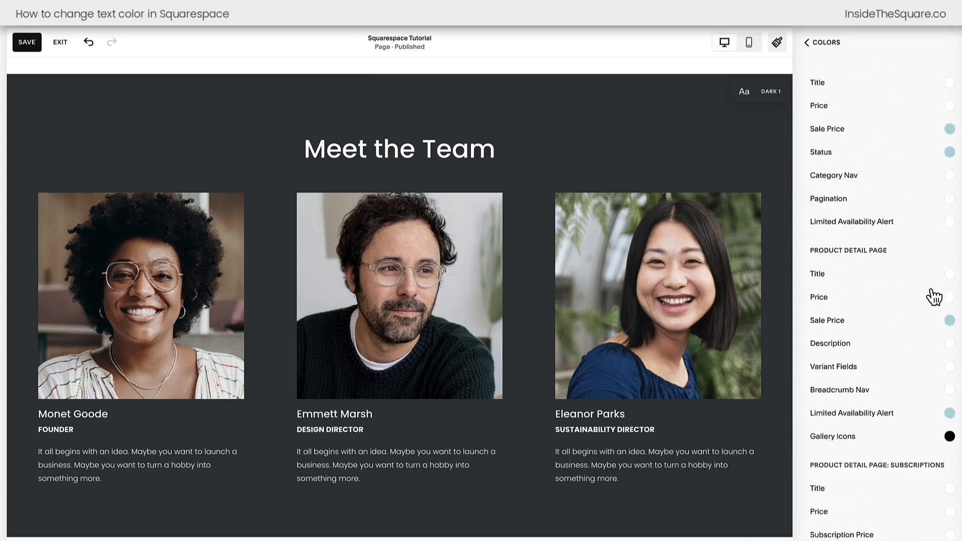
pyautogui.scroll(-20, 933, 296)
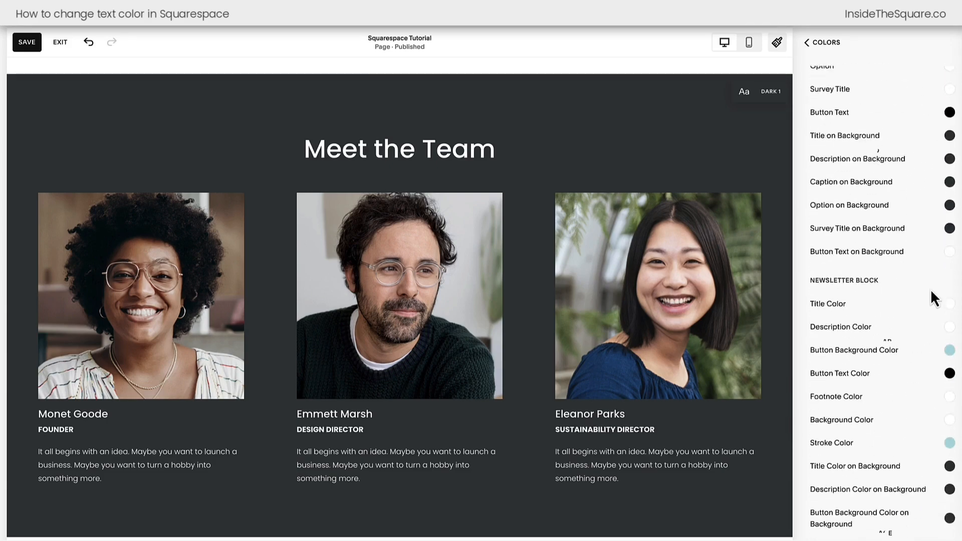
pyautogui.scroll(-20, 934, 296)
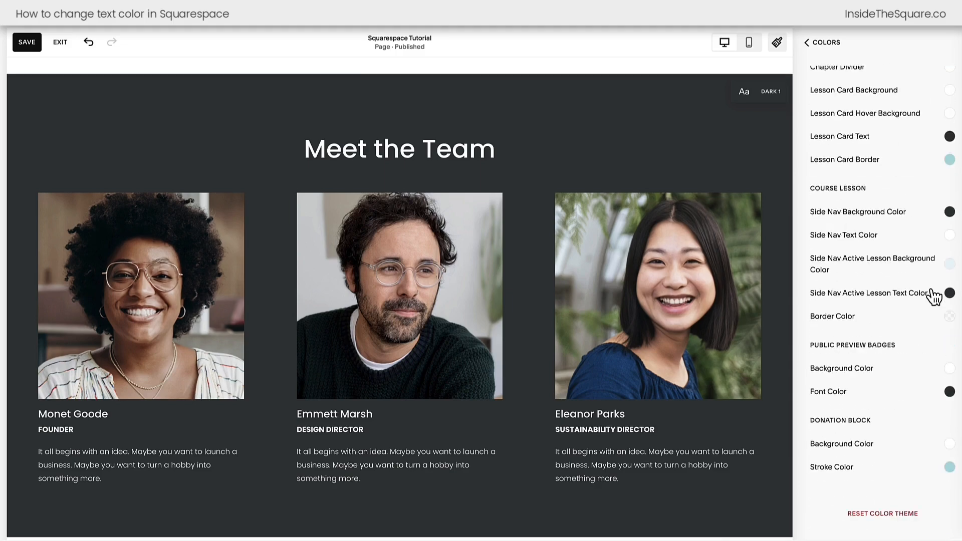
pyautogui.scroll(20, 933, 296)
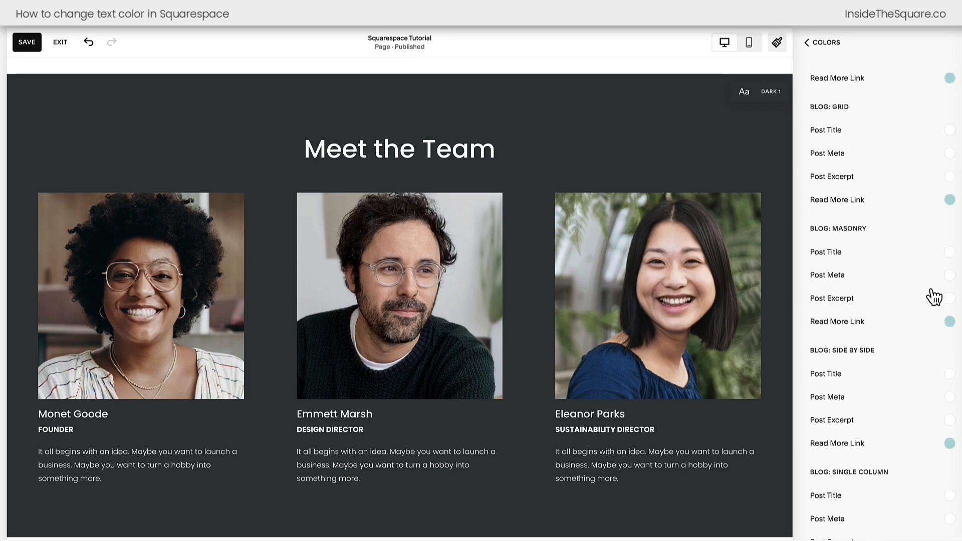
pyautogui.scroll(20, 933, 296)
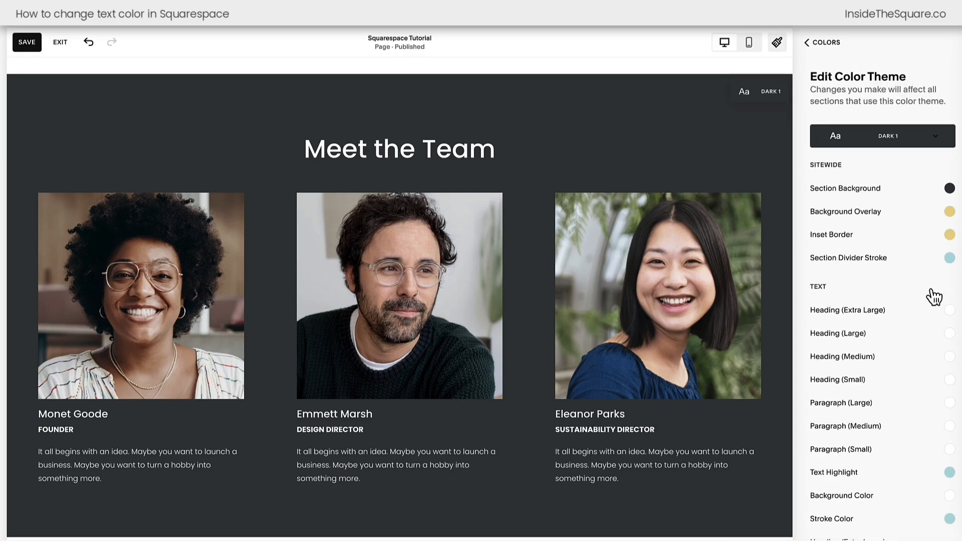
pyautogui.click(704, 161)
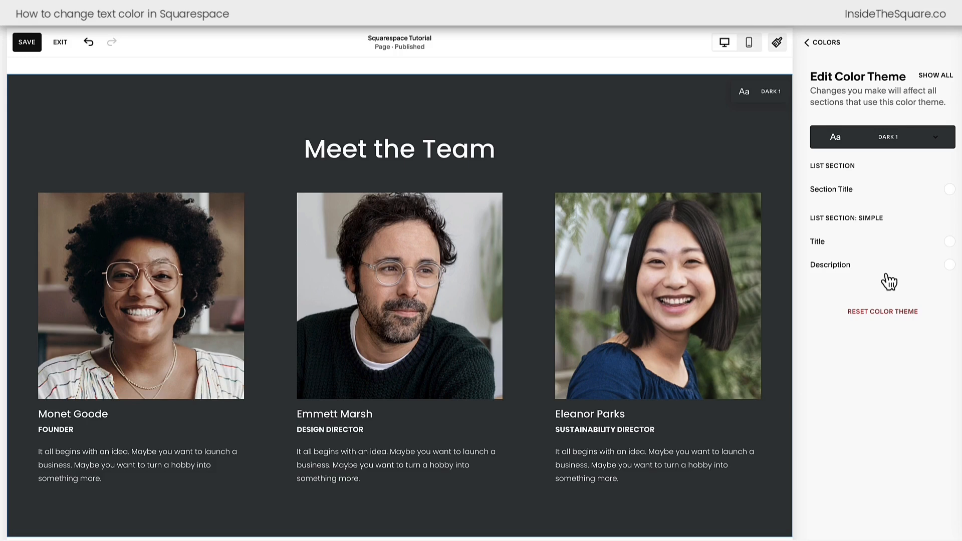
pyautogui.click(950, 266)
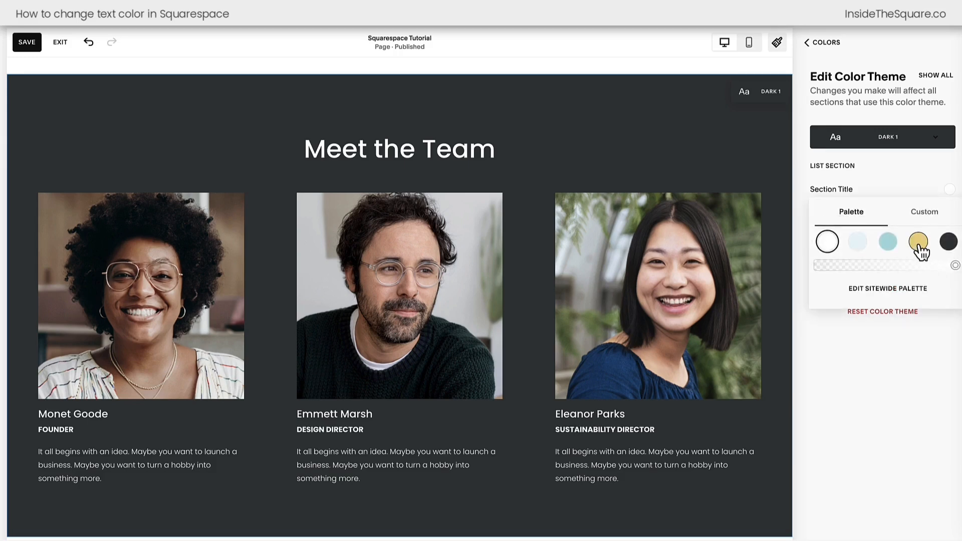
pyautogui.click(920, 244)
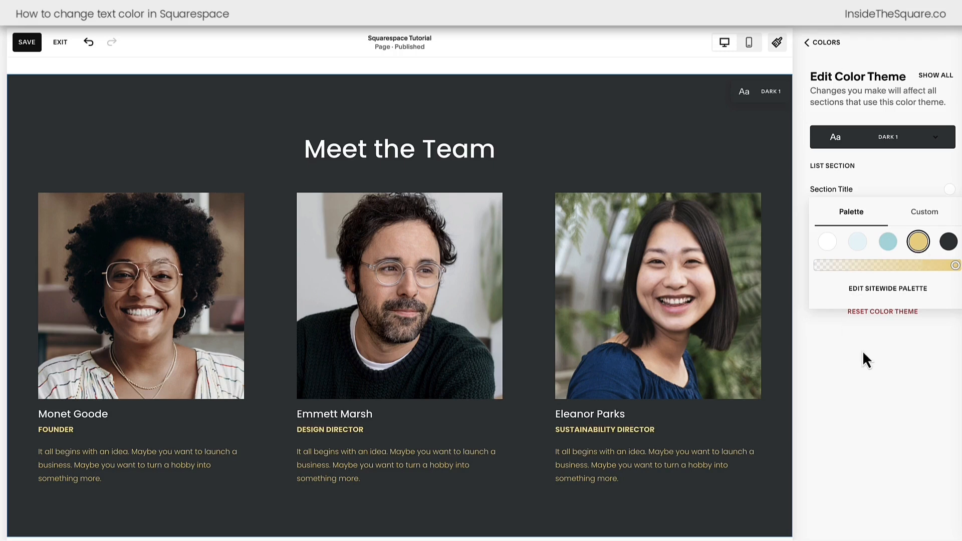
# - Save the changes, exit the page editor and check the recolored descriptions in the Meet the Team section
pyautogui.click(25, 42)
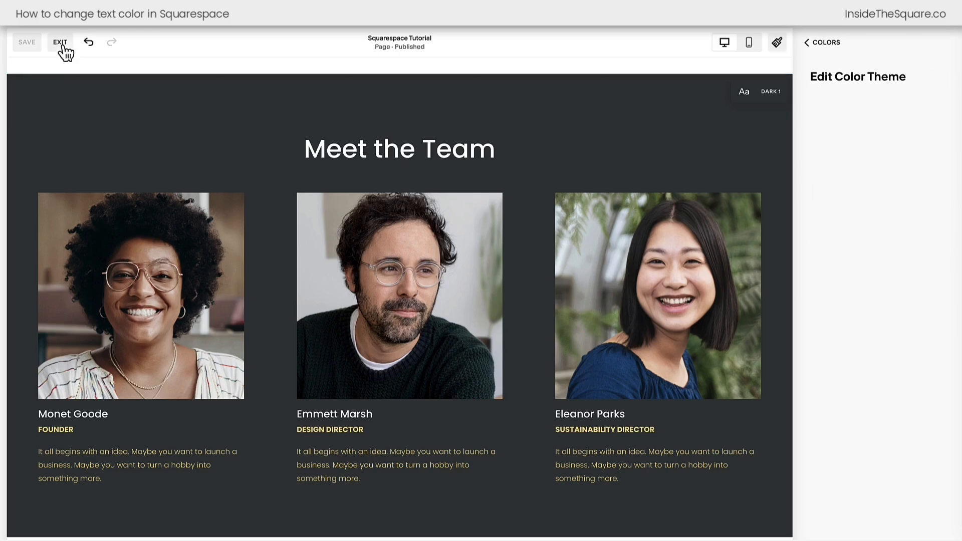
pyautogui.click(61, 43)
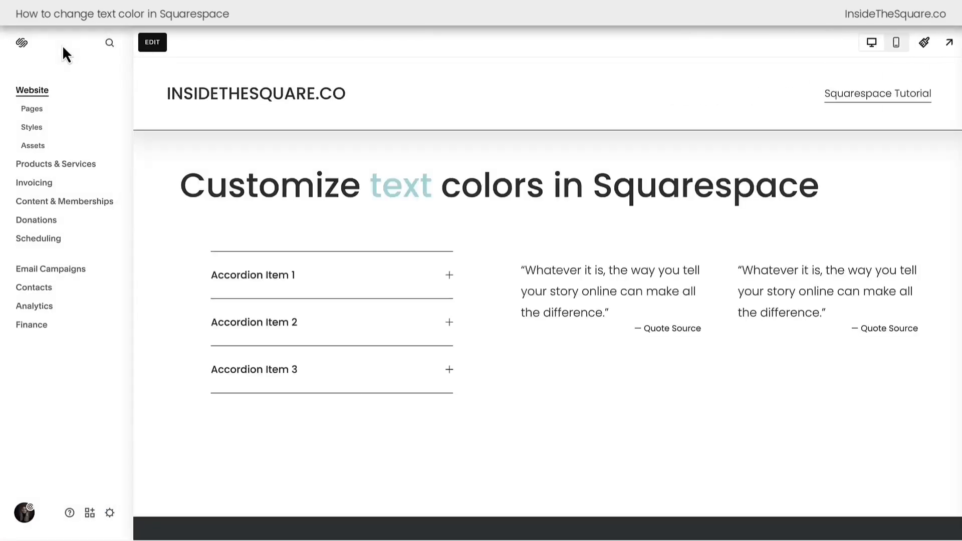
pyautogui.scroll(-8, 291, 104)
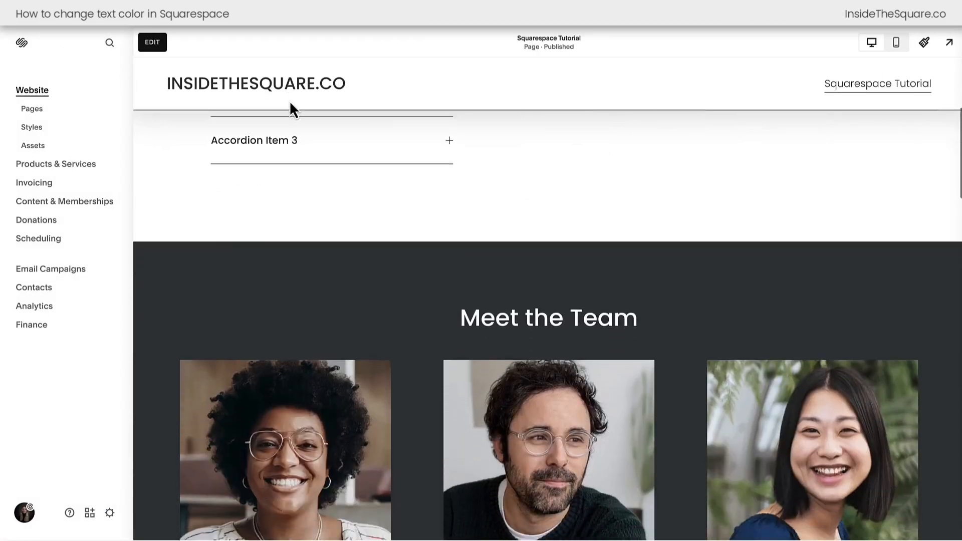
pyautogui.scroll(-2, 291, 104)
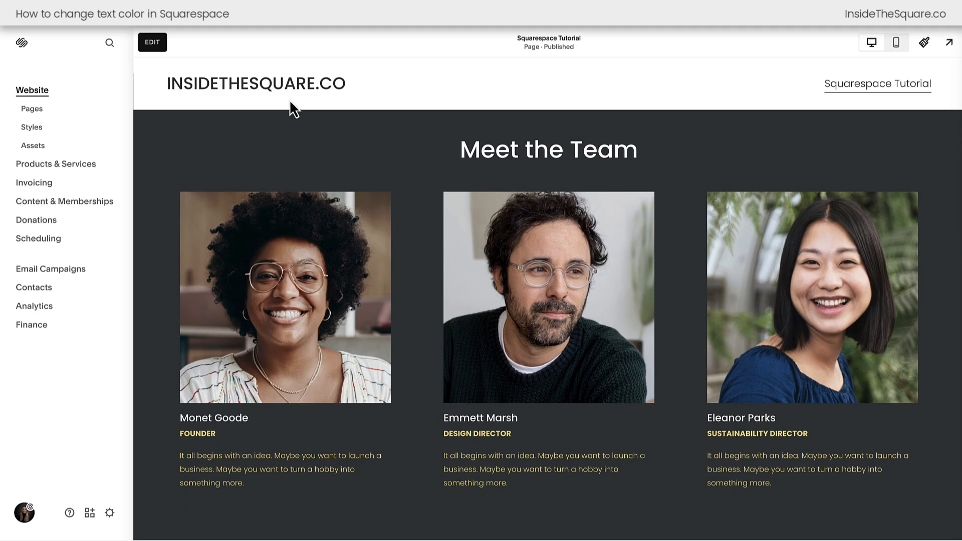
# - Open the website's Custom CSS editor from the website tools
pyautogui.click(32, 109)
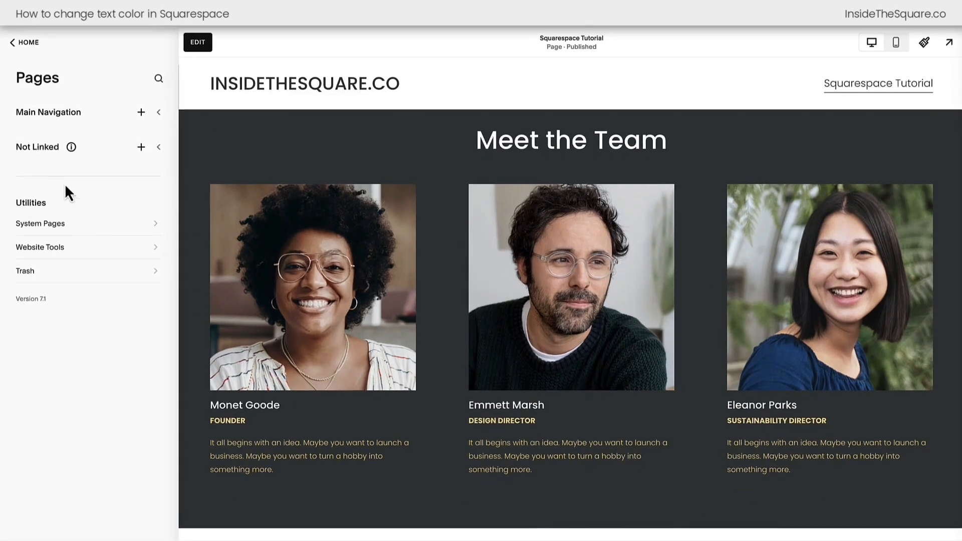
pyautogui.click(105, 252)
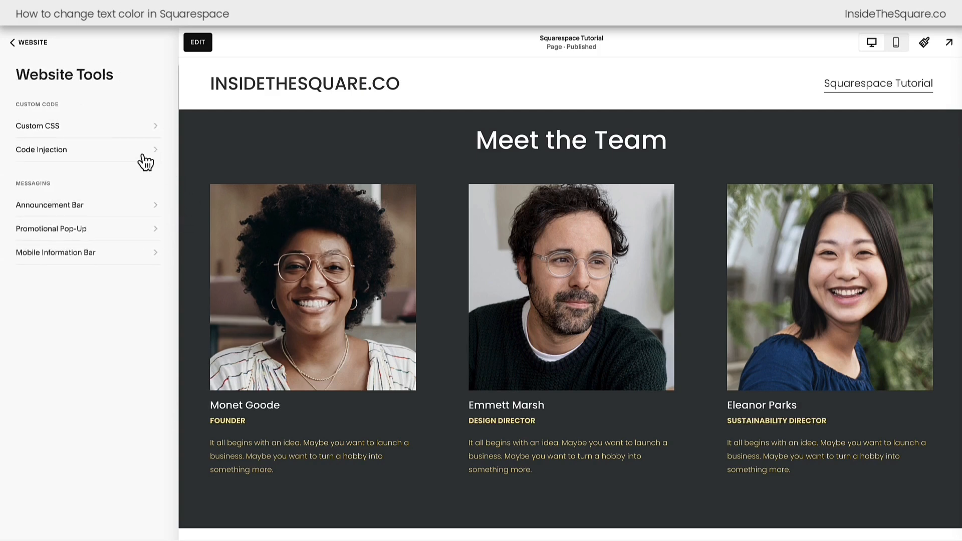
pyautogui.click(129, 136)
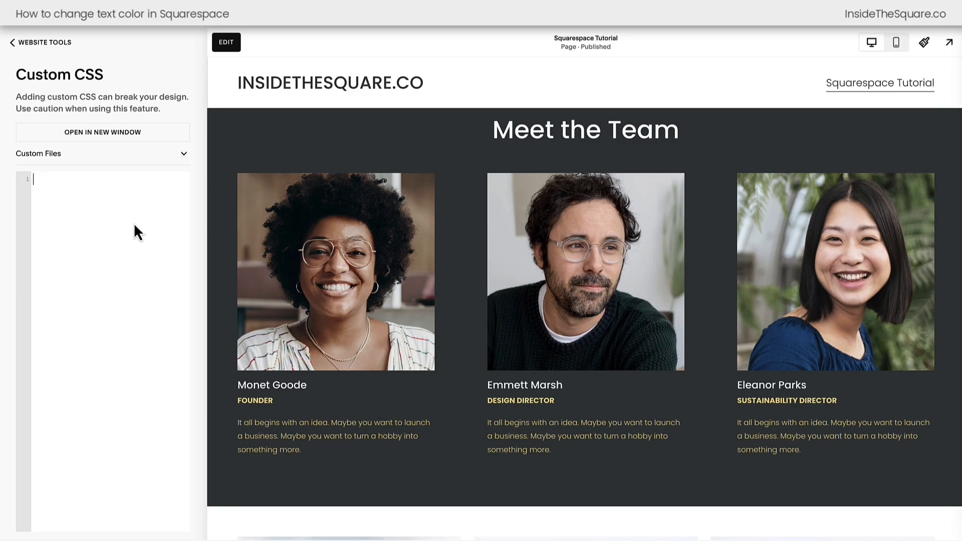
# - Add the CSS rule strong {color:red!important} and check the bold text in the accordion and the Meet the Team section
pyautogui.write('strong')
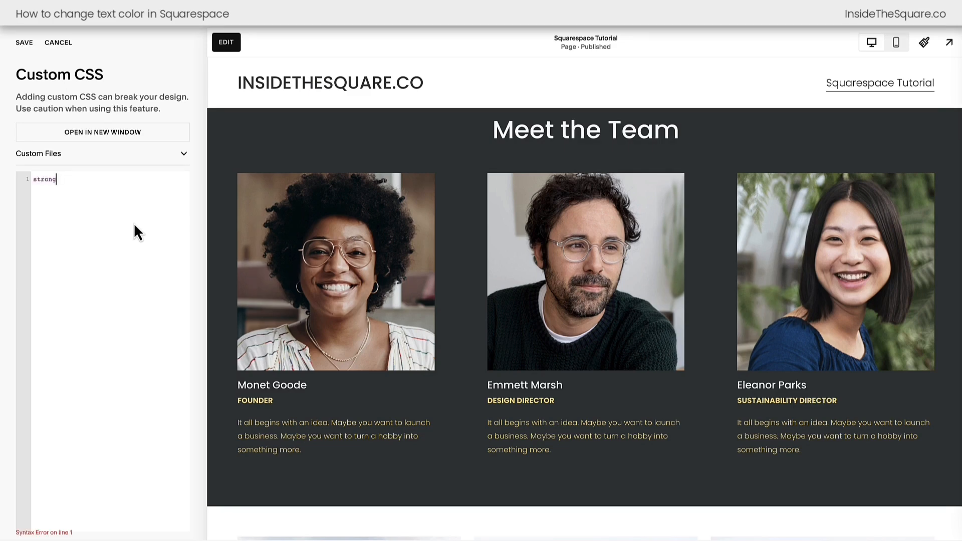
pyautogui.write(' {color:red!important')
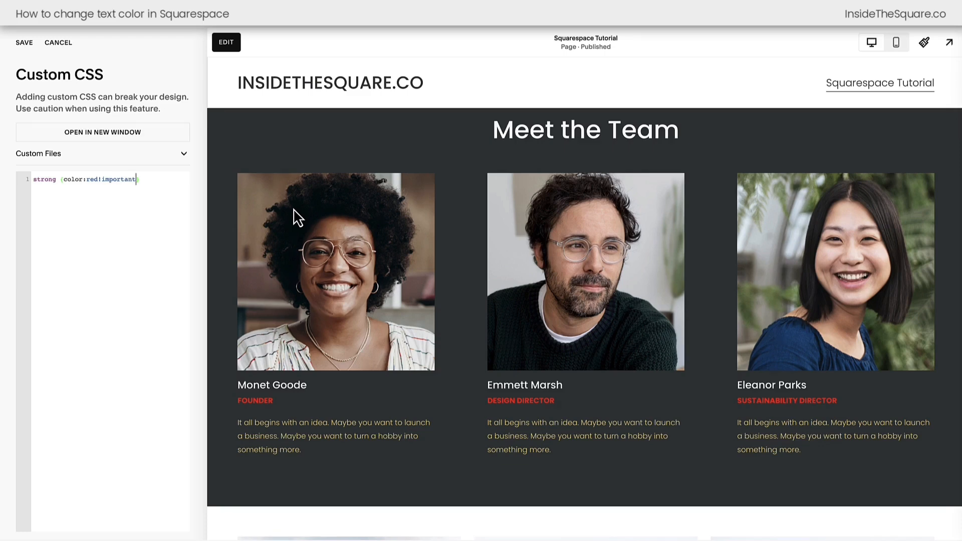
pyautogui.scroll(7, 298, 217)
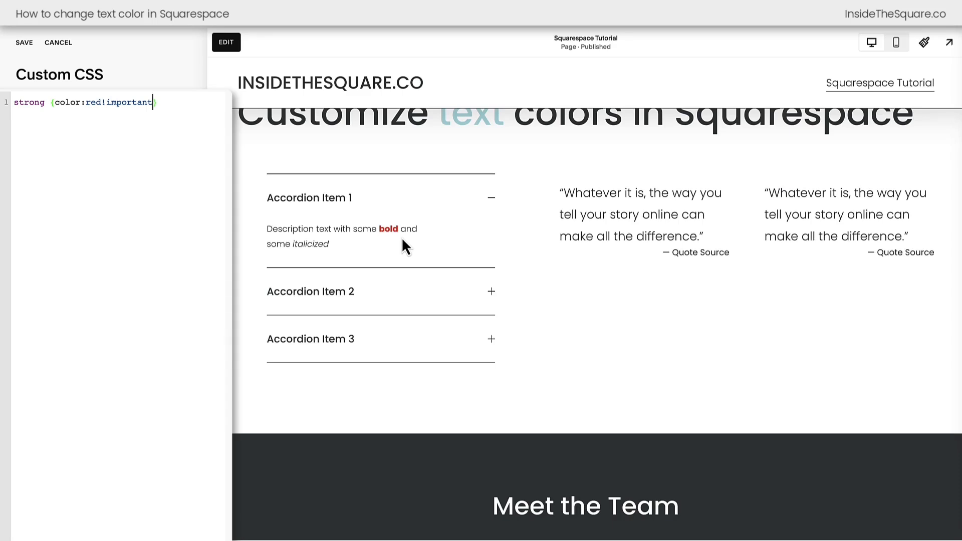
pyautogui.scroll(-6, 401, 237)
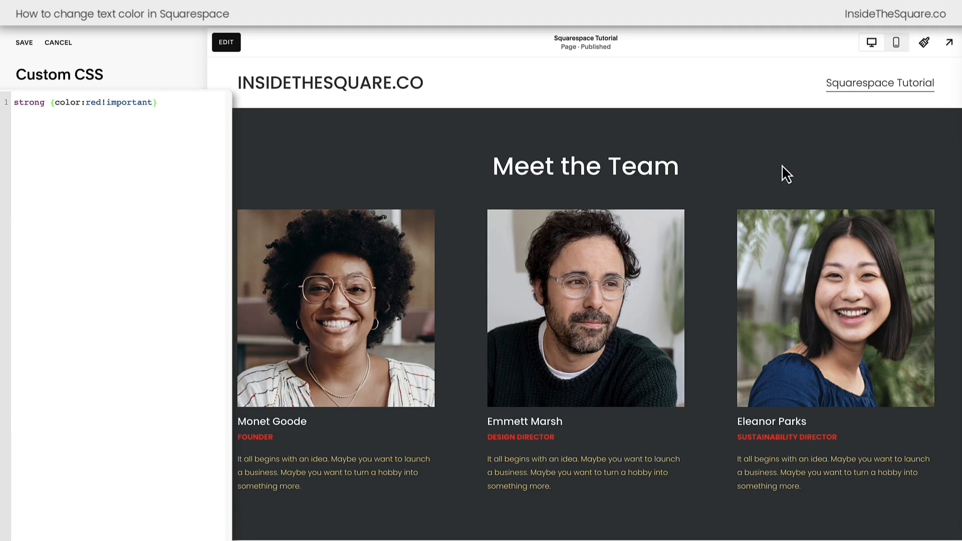
# - Limit the strong rule to the Meet the Team section by pasting that section's ID selector in front of it
pyautogui.scroll(1, 782, 165)
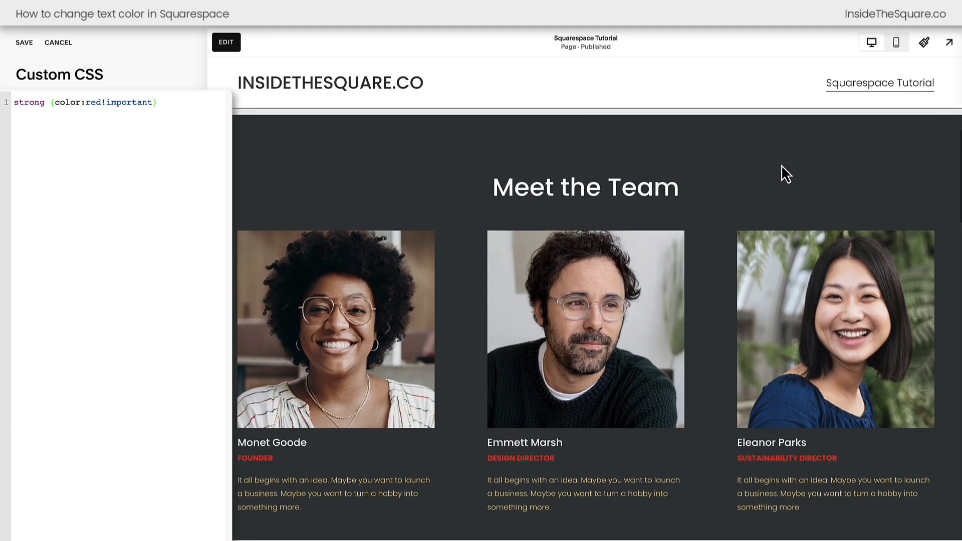
pyautogui.click(860, 14)
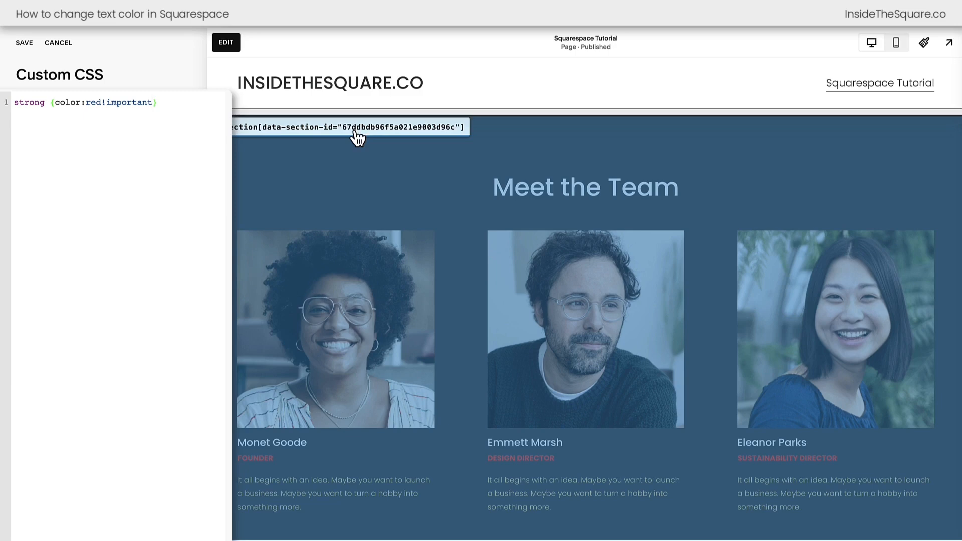
pyautogui.click(357, 138)
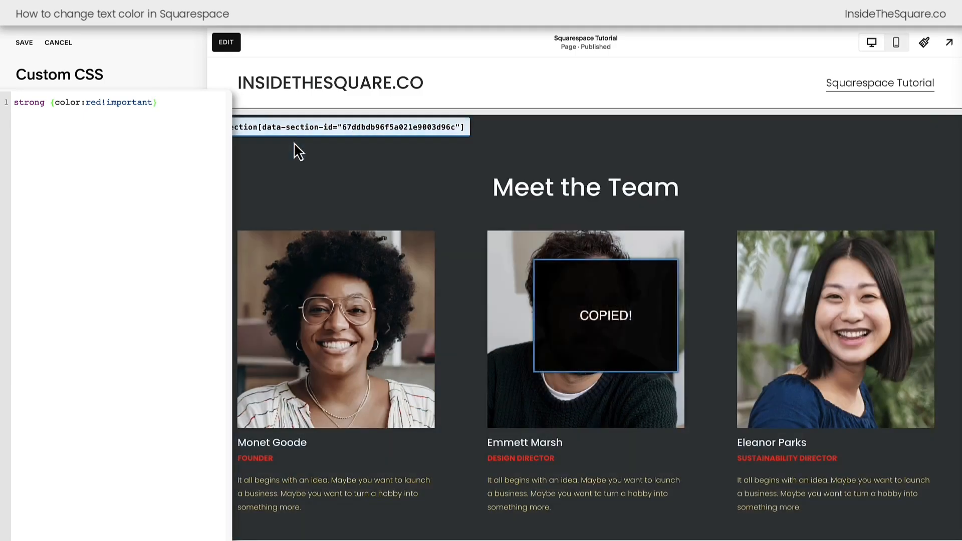
pyautogui.click(12, 102)
pyautogui.hotkey('ctrl', 'v')
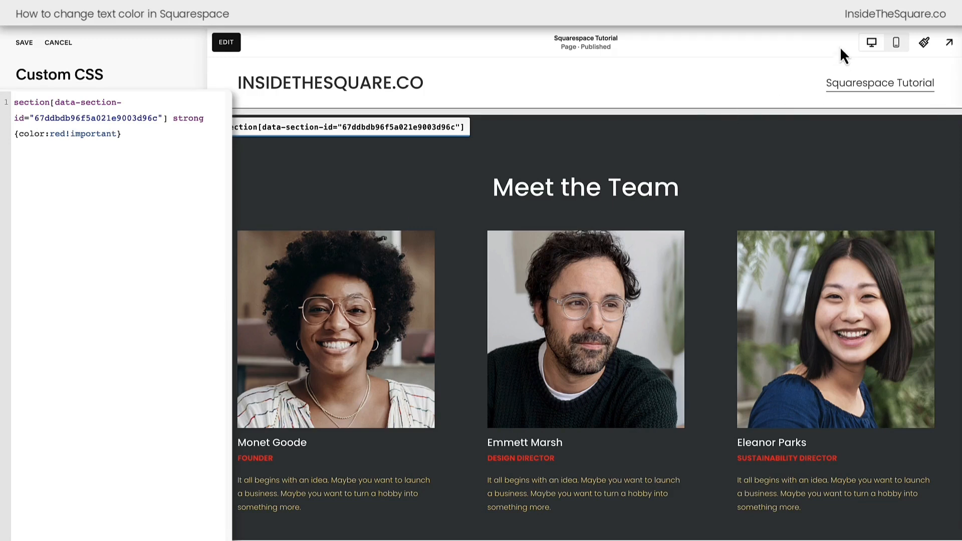
# - Compare the bold text in the accordion and the Meet the Team section, and review the rule's section ID, strong selector and color declaration
pyautogui.scroll(2, 756, 167)
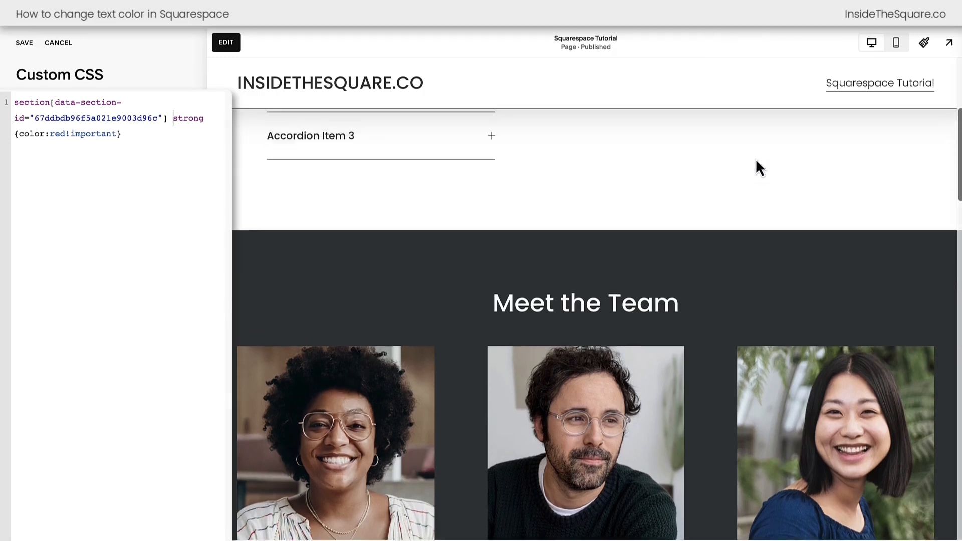
pyautogui.scroll(3, 757, 161)
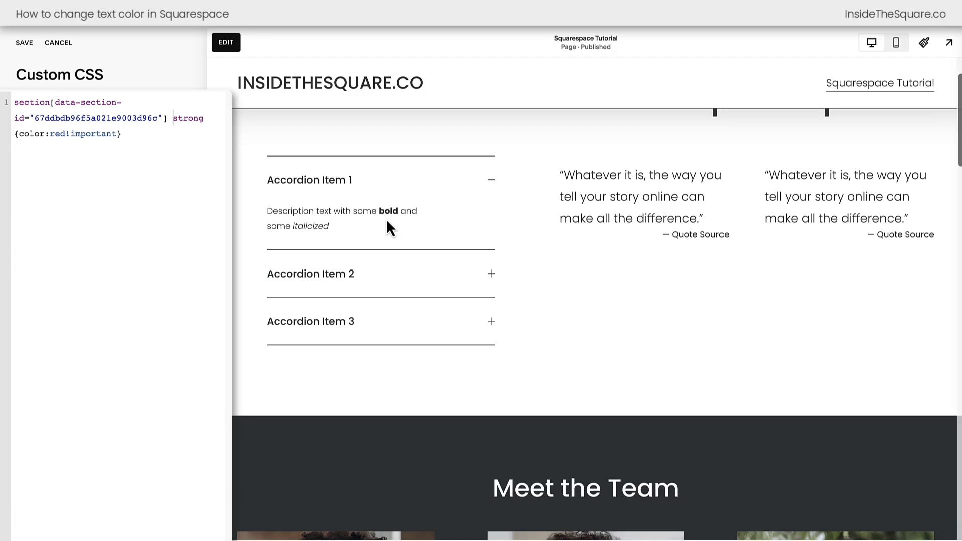
pyautogui.scroll(-7, 387, 220)
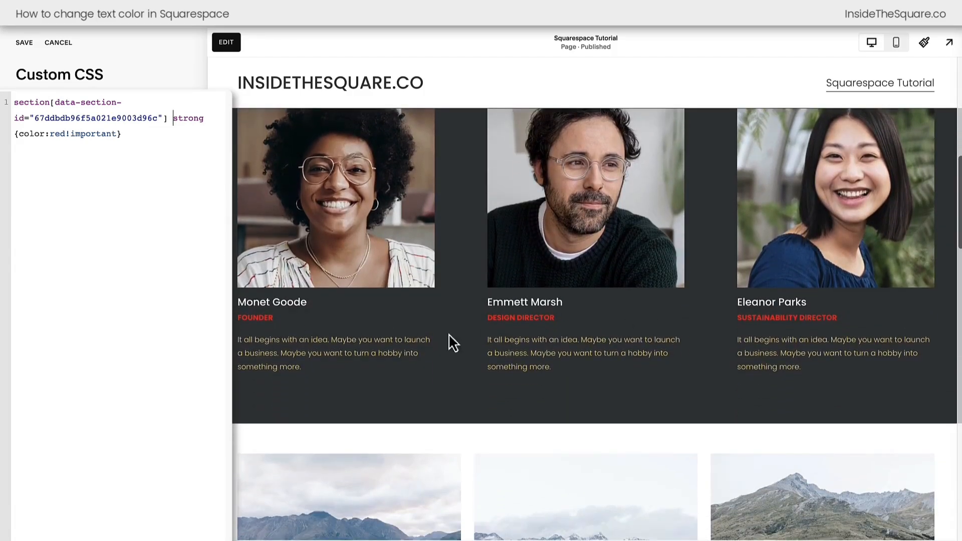
pyautogui.scroll(2, 371, 337)
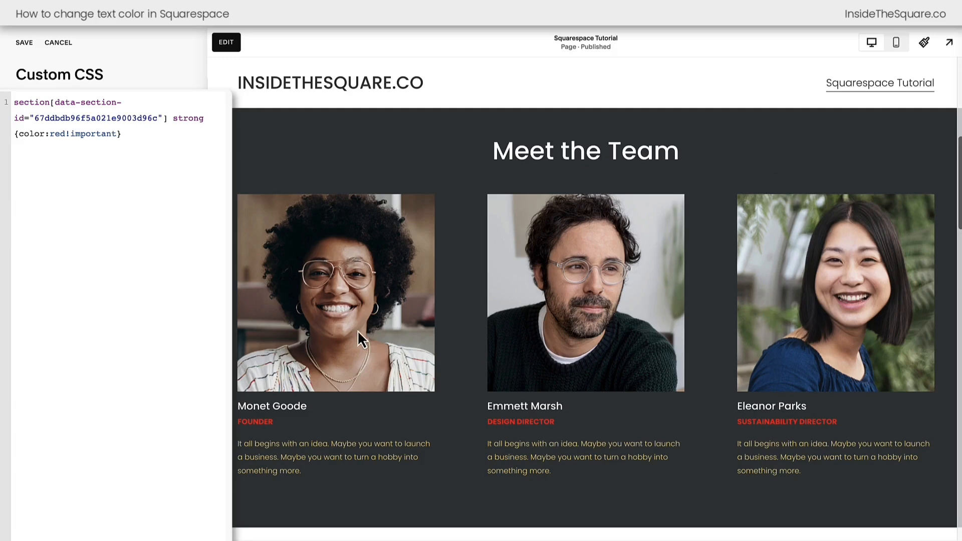
pyautogui.moveTo(168, 118); pyautogui.dragTo(15, 102)
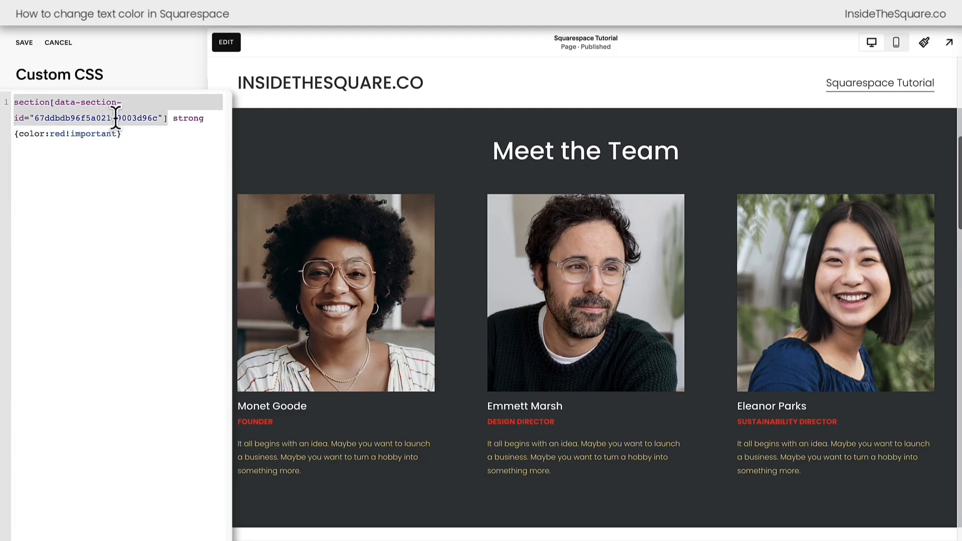
pyautogui.doubleClick(175, 118)
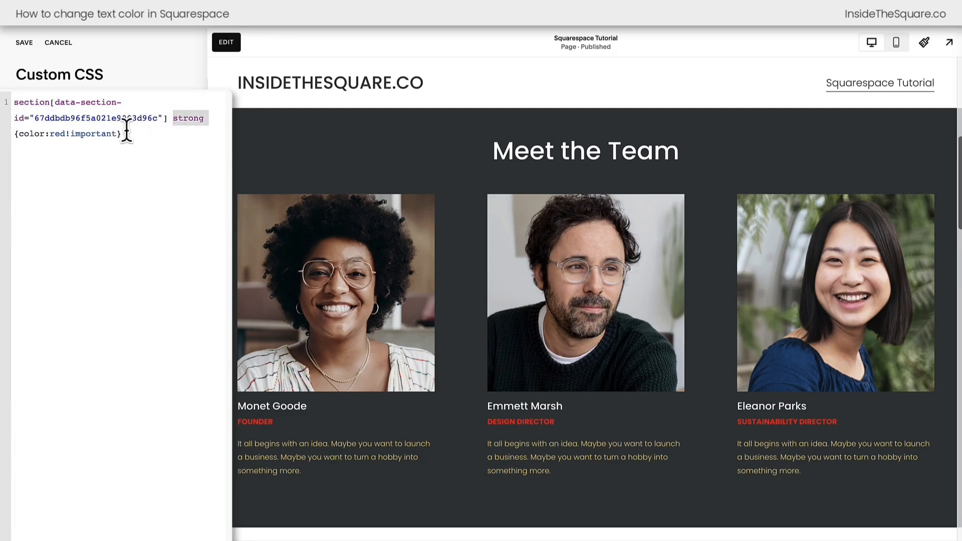
pyautogui.moveTo(125, 133); pyautogui.dragTo(15, 135)
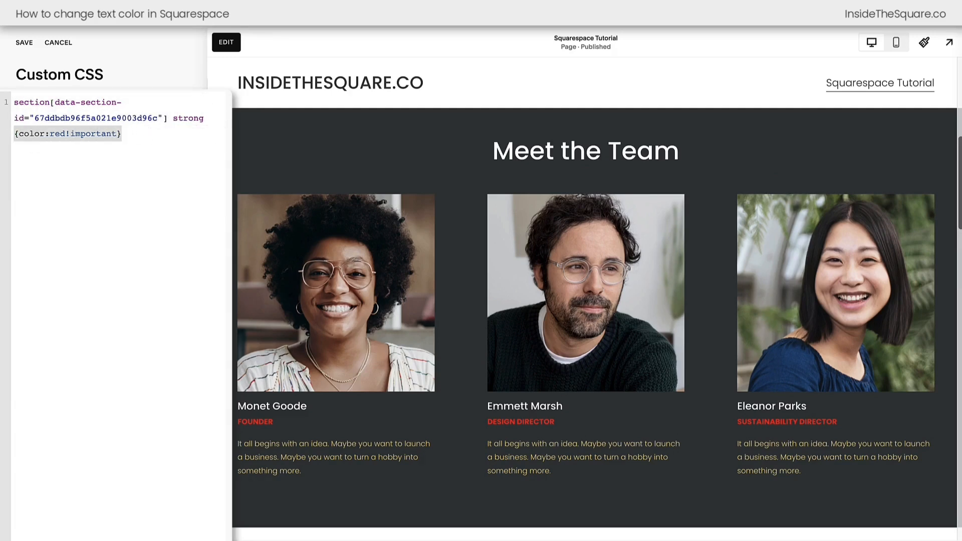
pyautogui.click(39, 146)
pyautogui.scroll(1, 658, 385)
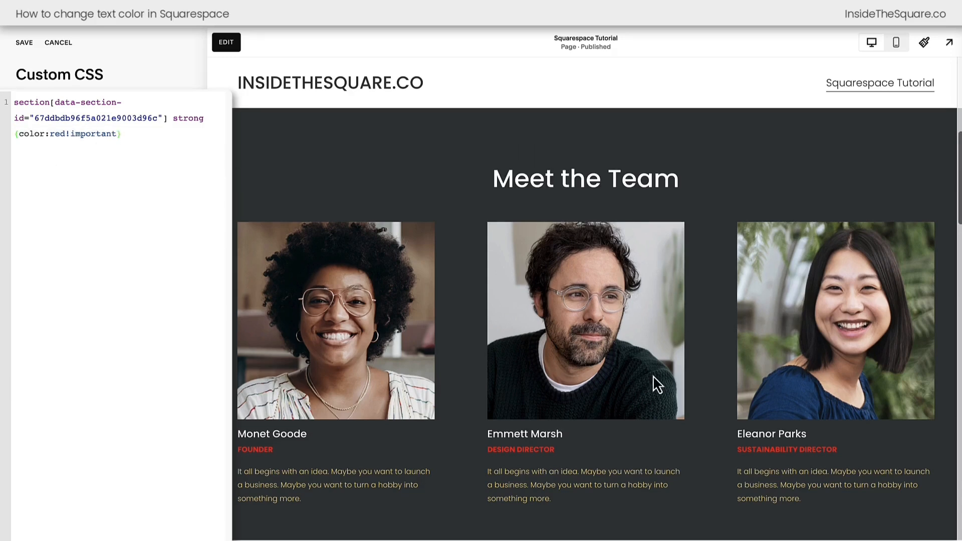
# - Copy the first quote block's ID and replace all the existing custom CSS with it
pyautogui.scroll(8, 656, 385)
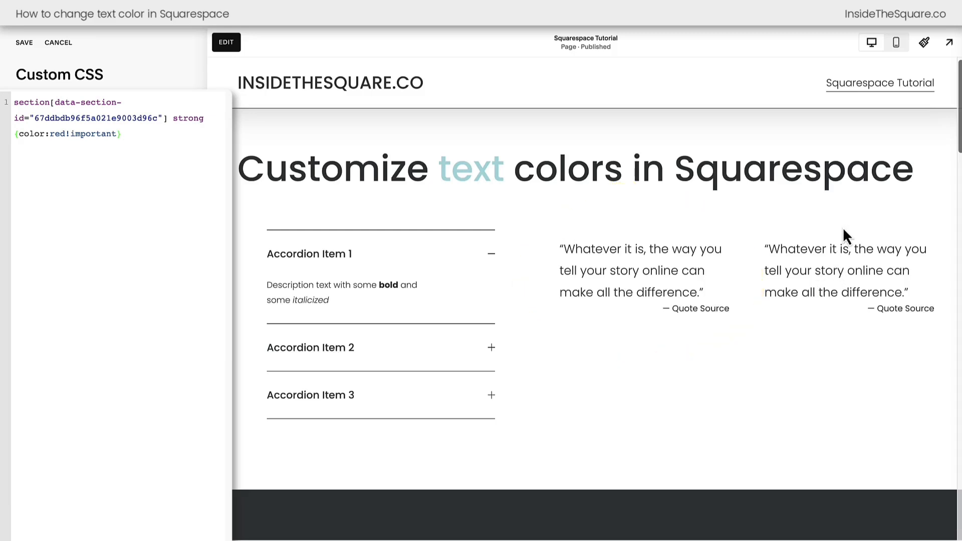
pyautogui.hotkey('alt', 'shift', 's')
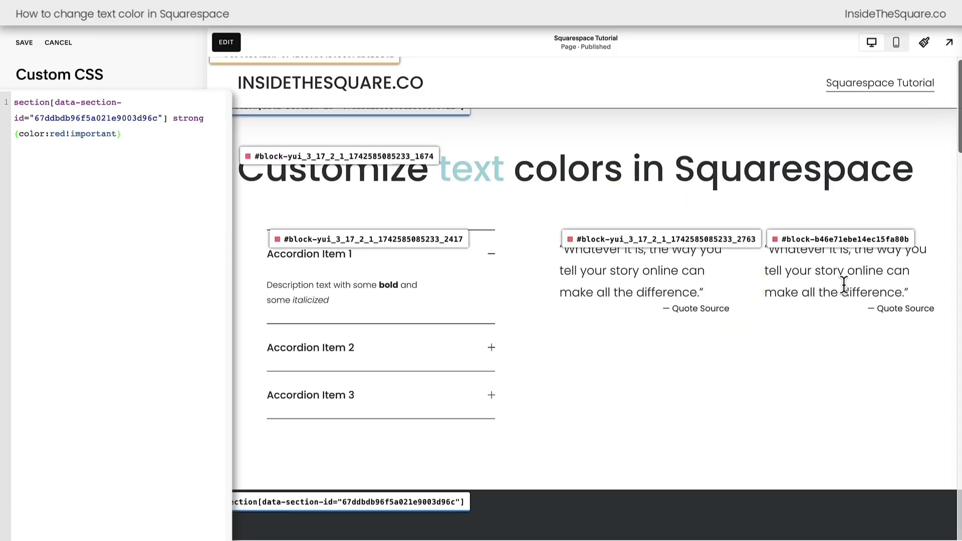
pyautogui.click(628, 243)
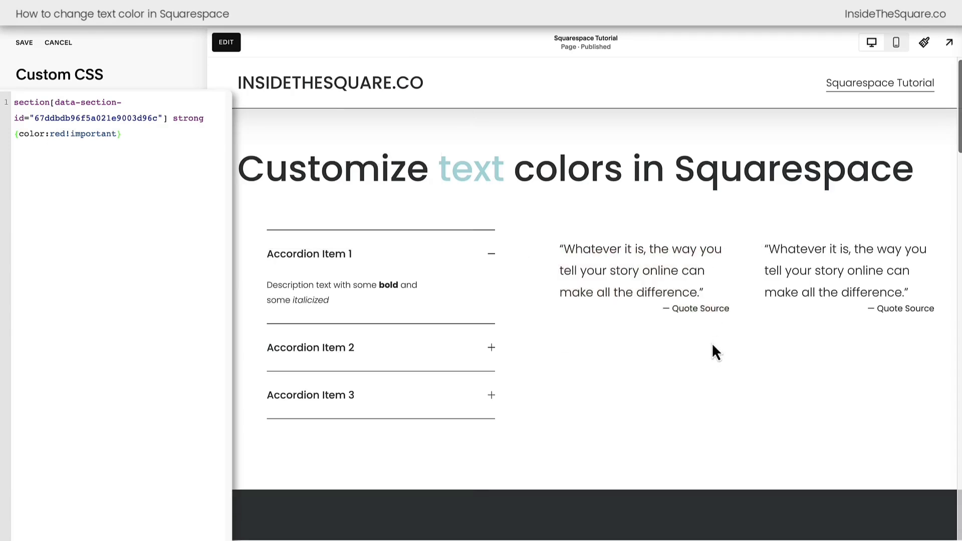
pyautogui.click(185, 163)
pyautogui.hotkey('ctrl', 'a')
pyautogui.press('BackSpace')
pyautogui.hotkey('ctrl', 'v')
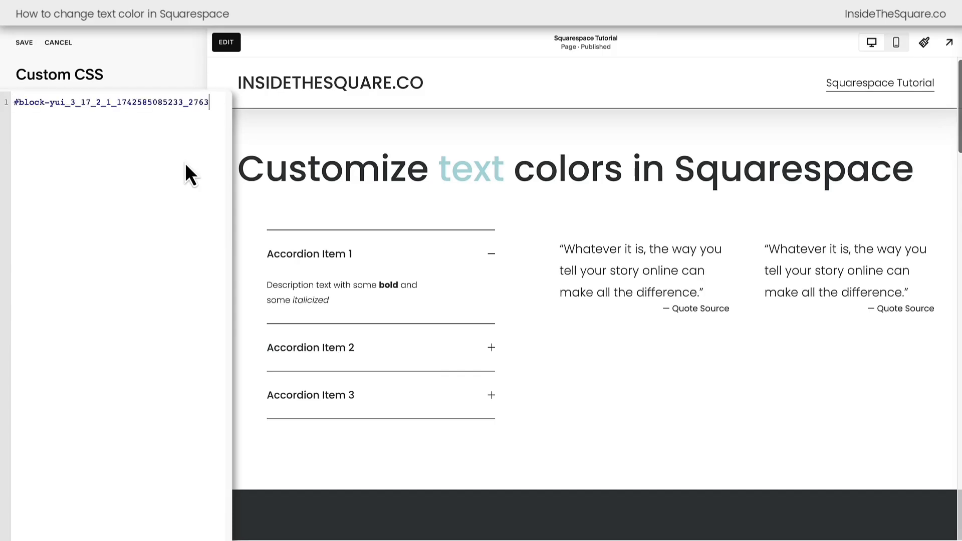
# - Add the declaration color:blue!important to the quote block's rule and extend its selector with * to cover everything inside the block
pyautogui.write('{')
pyautogui.press('Return')
pyautogui.write('color:blue!important')
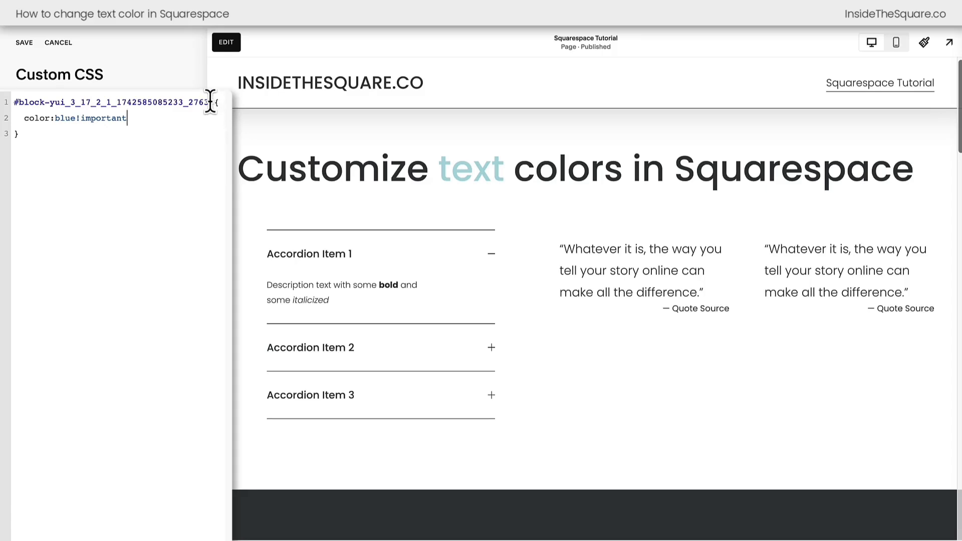
pyautogui.moveTo(209, 102); pyautogui.dragTo(14, 104)
pyautogui.moveTo(128, 119); pyautogui.dragTo(23, 118)
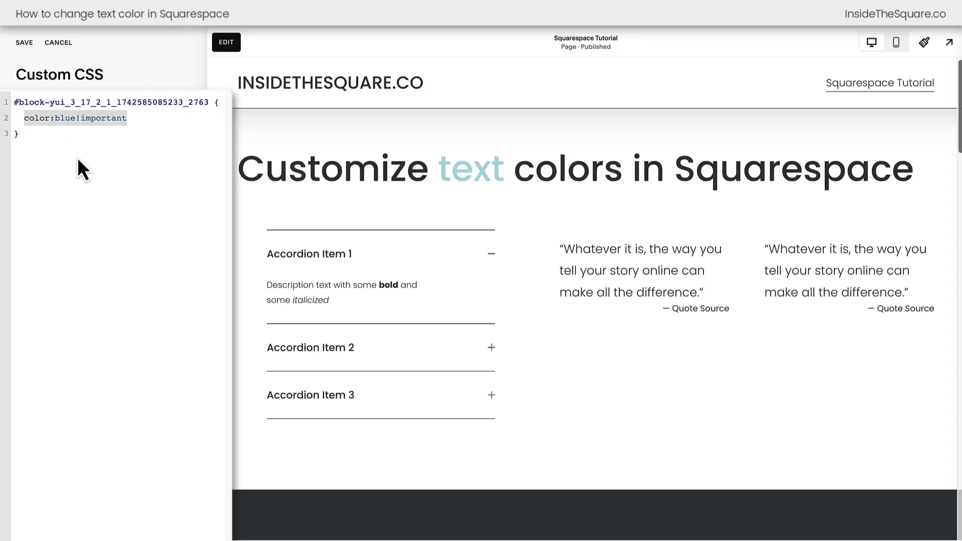
pyautogui.click(214, 102)
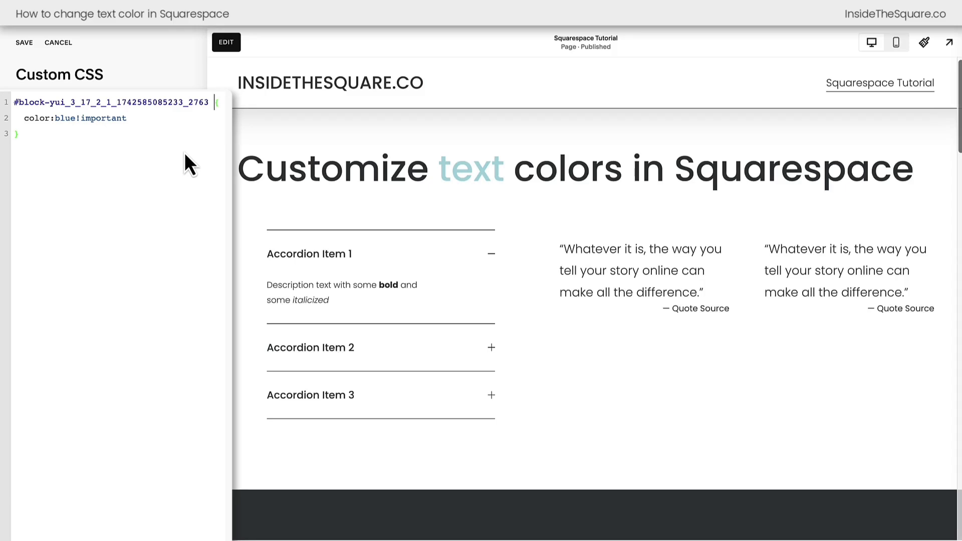
pyautogui.write('*')
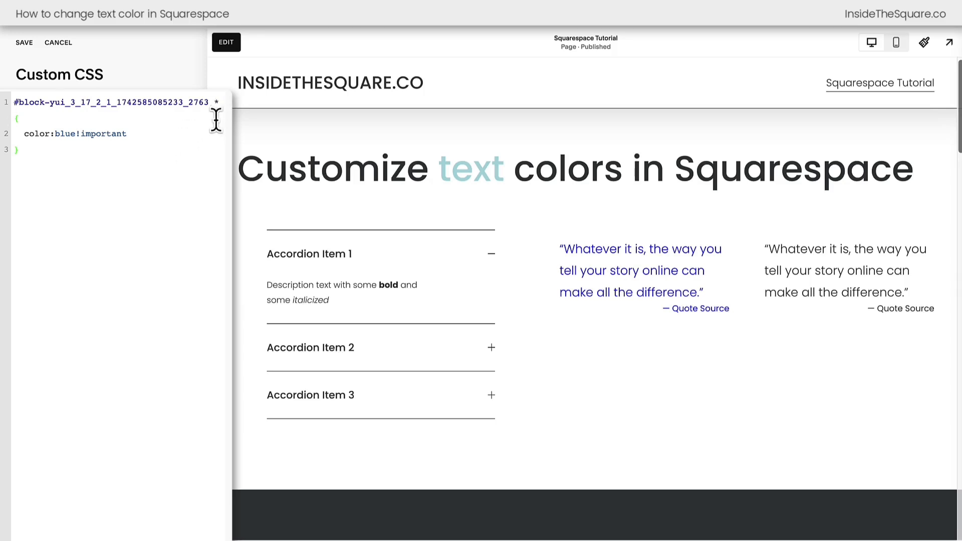
# - Review the parts of the quote block's rule: the block ID, the asterisk, the color declaration and !important
pyautogui.doubleClick(215, 102)
pyautogui.press('shift+super+Left')
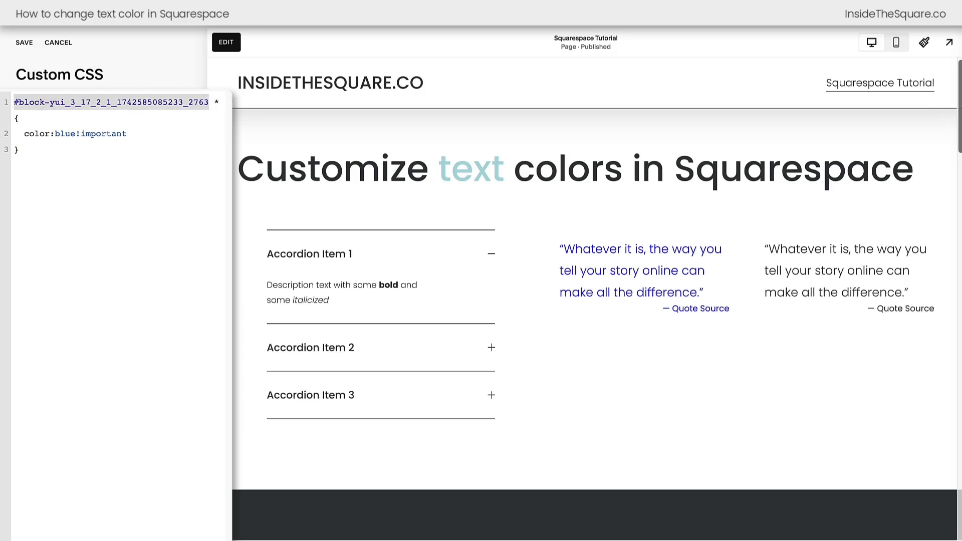
pyautogui.click(218, 102)
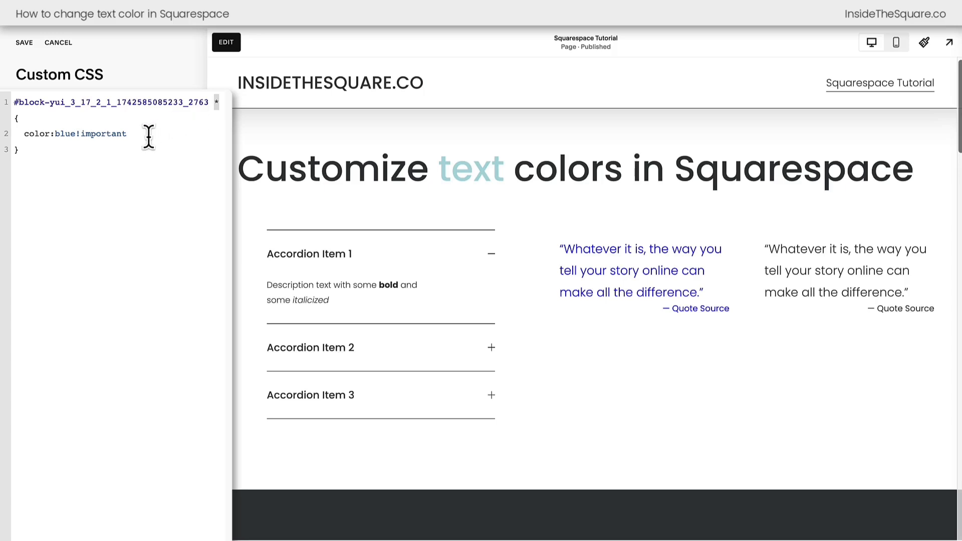
pyautogui.moveTo(149, 134); pyautogui.dragTo(4, 148)
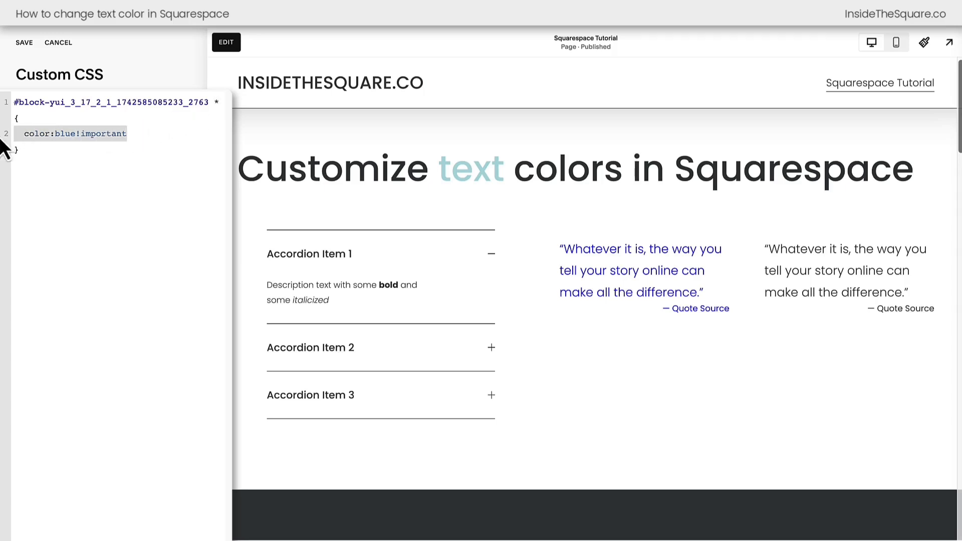
pyautogui.click(80, 164)
pyautogui.moveTo(75, 134); pyautogui.dragTo(155, 133)
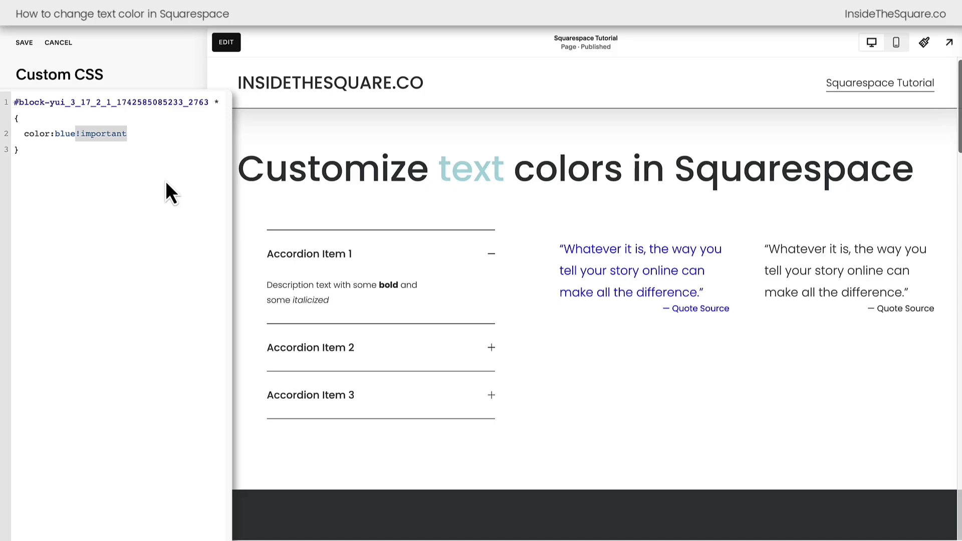
pyautogui.doubleClick(216, 103)
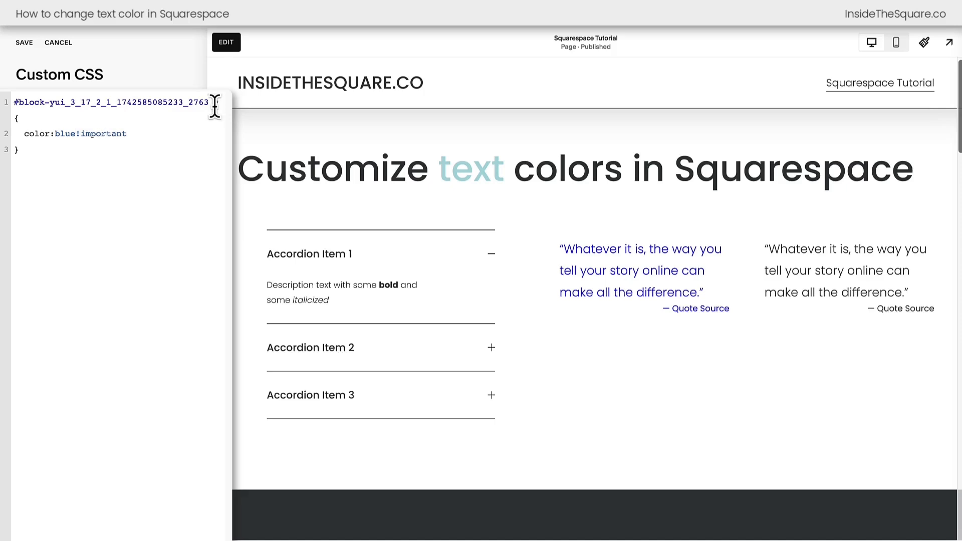
pyautogui.click(209, 140)
# - Replace the block ID with the image gallery section's ID selector and set the rule's color to #6497ED
pyautogui.scroll(-15, 610, 193)
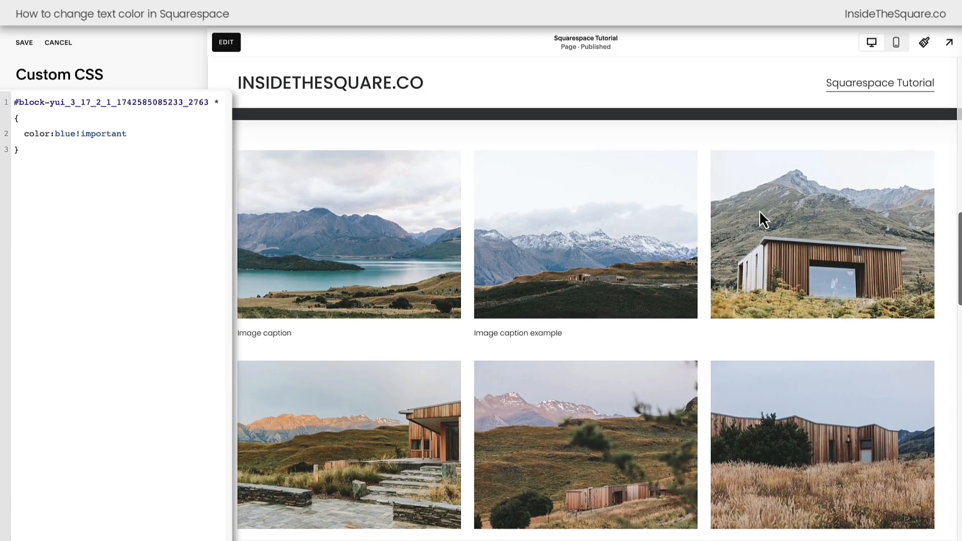
pyautogui.moveTo(787, 162)
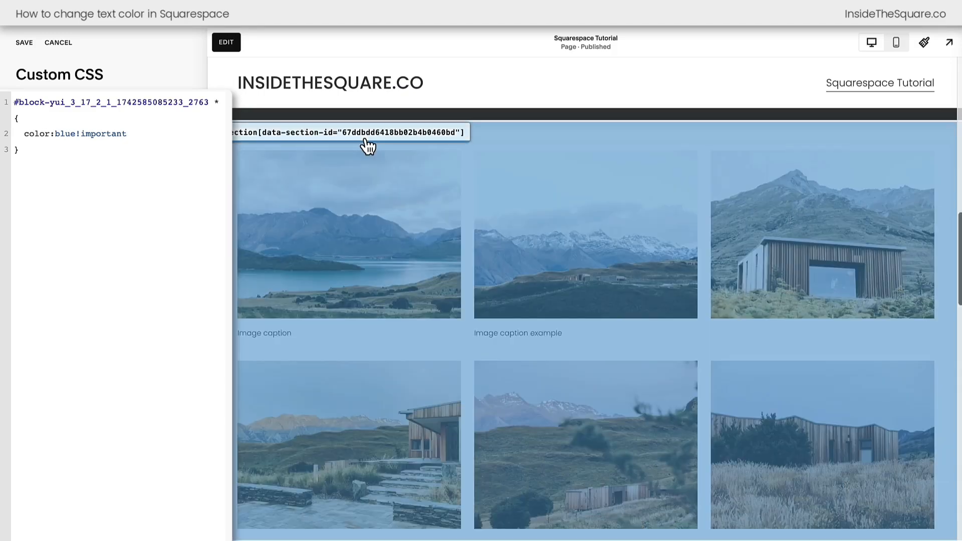
pyautogui.click(367, 146)
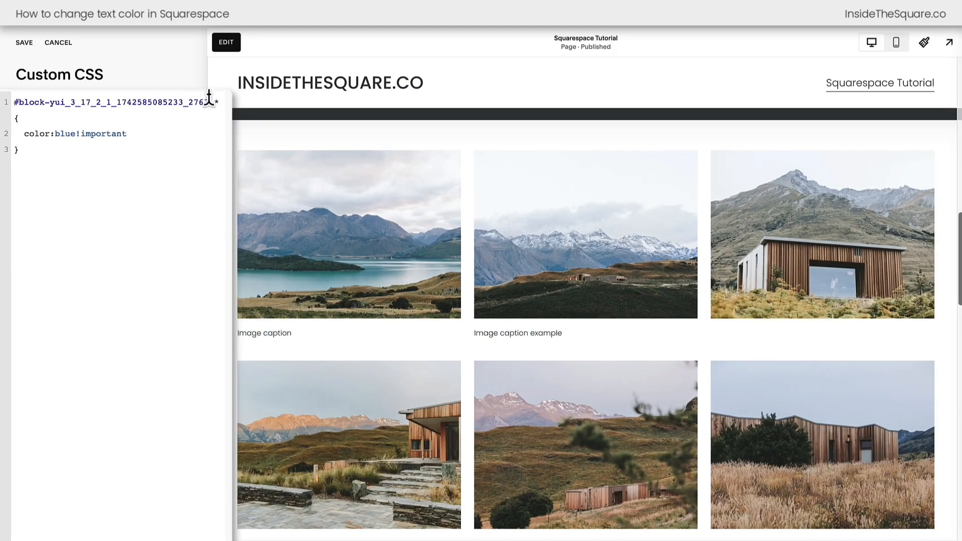
pyautogui.moveTo(208, 102); pyautogui.dragTo(5, 107)
pyautogui.hotkey('ctrl', 'v')
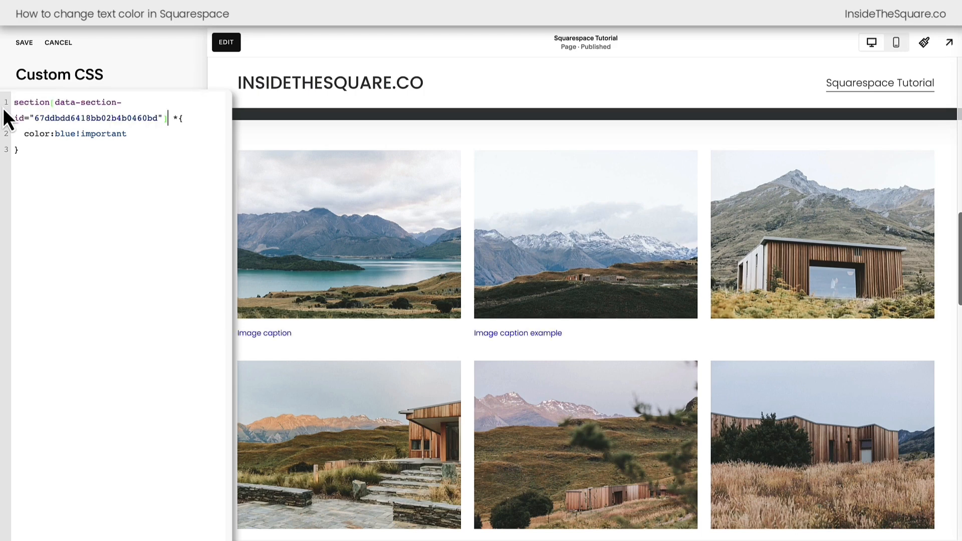
pyautogui.doubleClick(65, 133)
pyautogui.hotkey('ctrl', 'v')
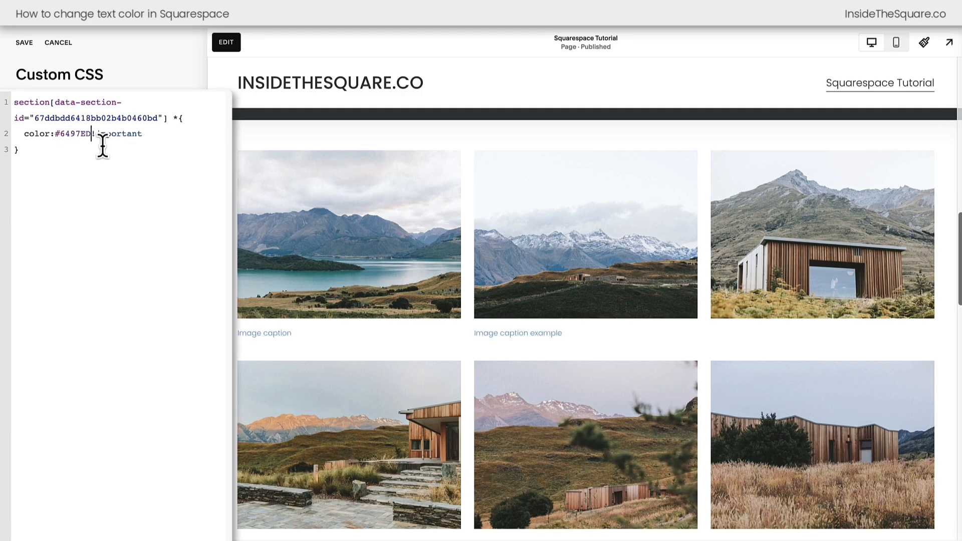
# - Examine the gallery section rule's color property, asterisk, hex code and !important tag
pyautogui.hotkey('shift', 'Left')
pyautogui.hotkey('shift', 'Left')
pyautogui.hotkey('shift', 'Left')
pyautogui.hotkey('shift', 'Left')
pyautogui.hotkey('shift', 'Left')
pyautogui.hotkey('shift', 'Left')
pyautogui.hotkey('shift', 'Left')
pyautogui.press('Left')
pyautogui.hotkey('shift', 'Home')
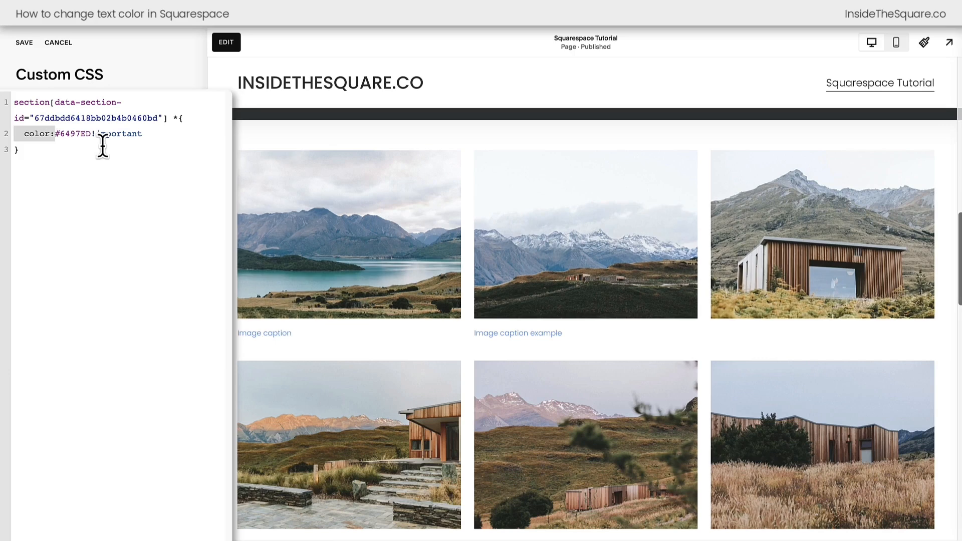
pyautogui.click(176, 119)
pyautogui.click(176, 118)
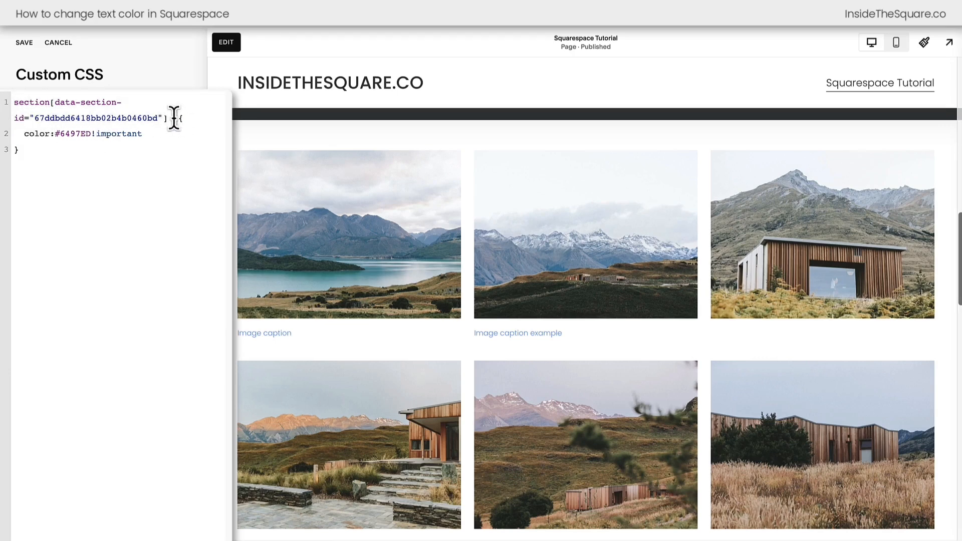
pyautogui.tripleClick(134, 133)
pyautogui.click(75, 146)
pyautogui.moveTo(91, 134); pyautogui.dragTo(55, 135)
pyautogui.moveTo(151, 133); pyautogui.dragTo(91, 136)
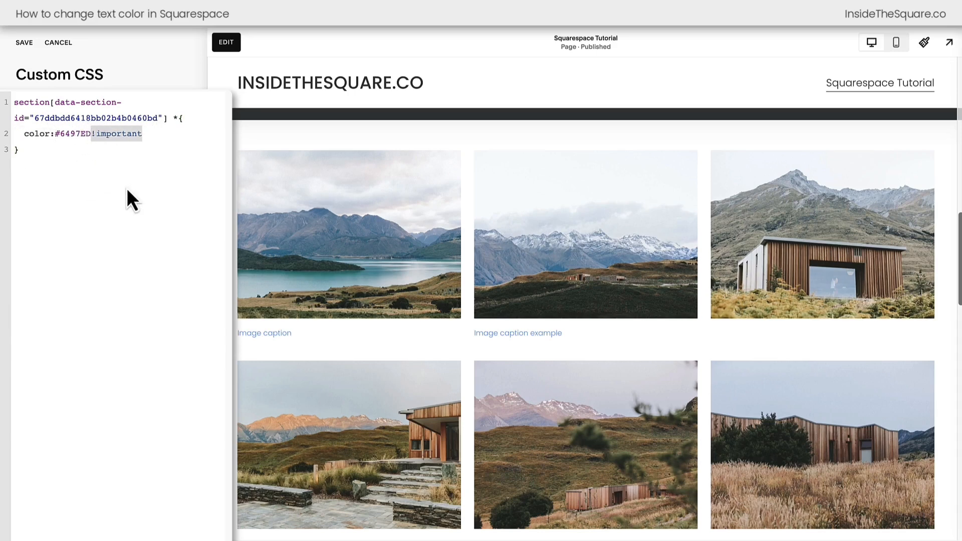